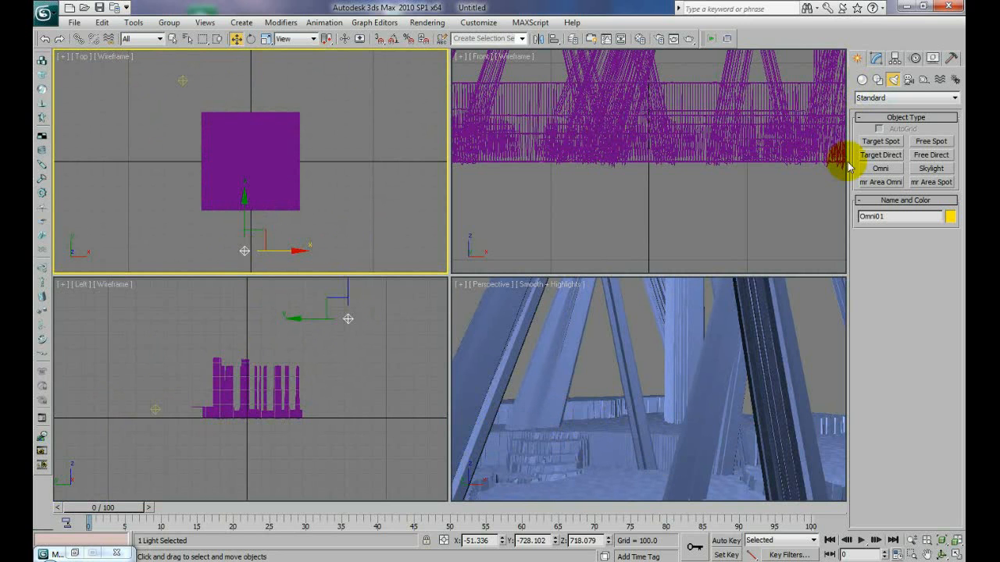
- Turn off shadows for the omni light Omni02 behind the ground object
{"action": "left_click", "coordinate": [876, 59]}
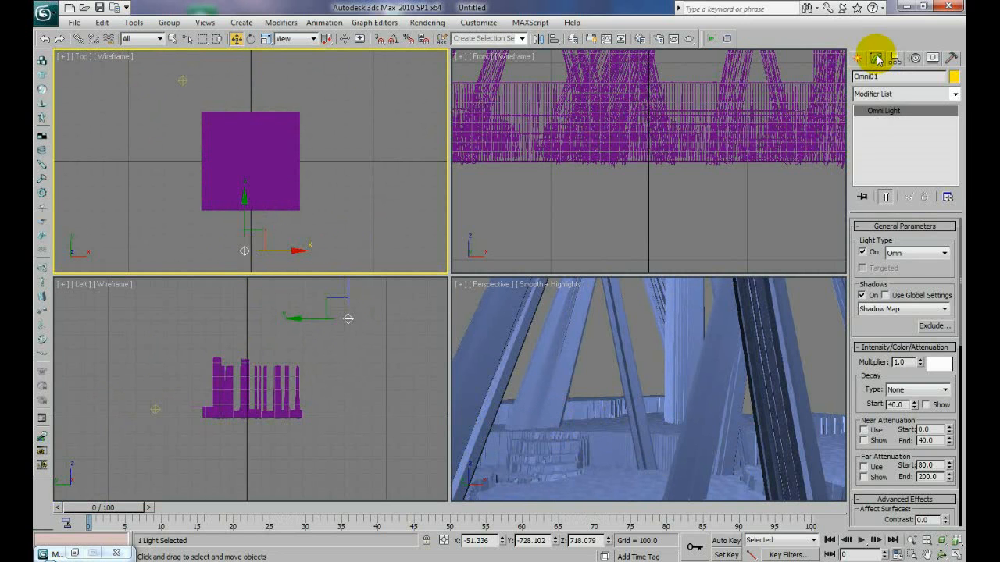
{"action": "left_click", "coordinate": [181, 85]}
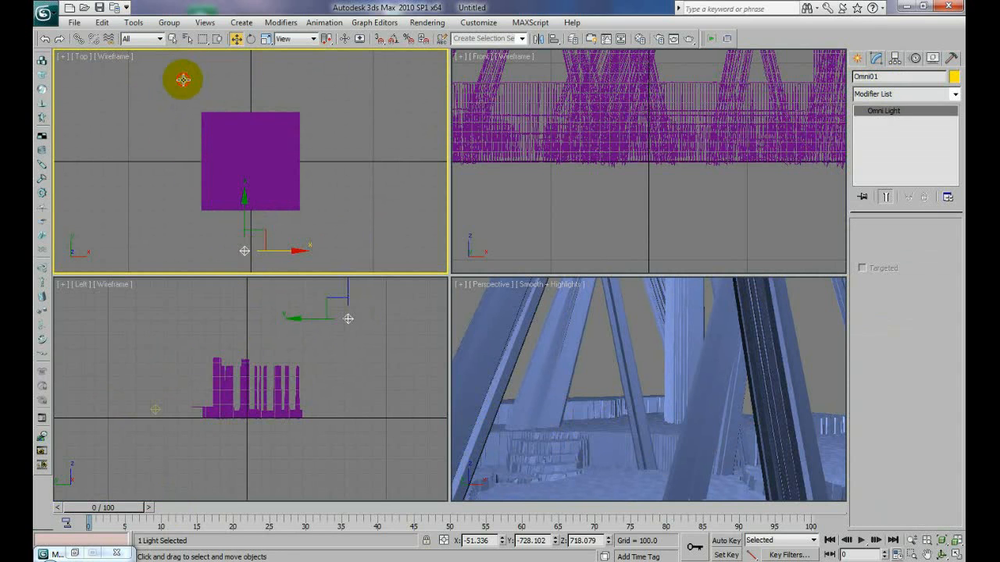
{"action": "left_click", "coordinate": [861, 296]}
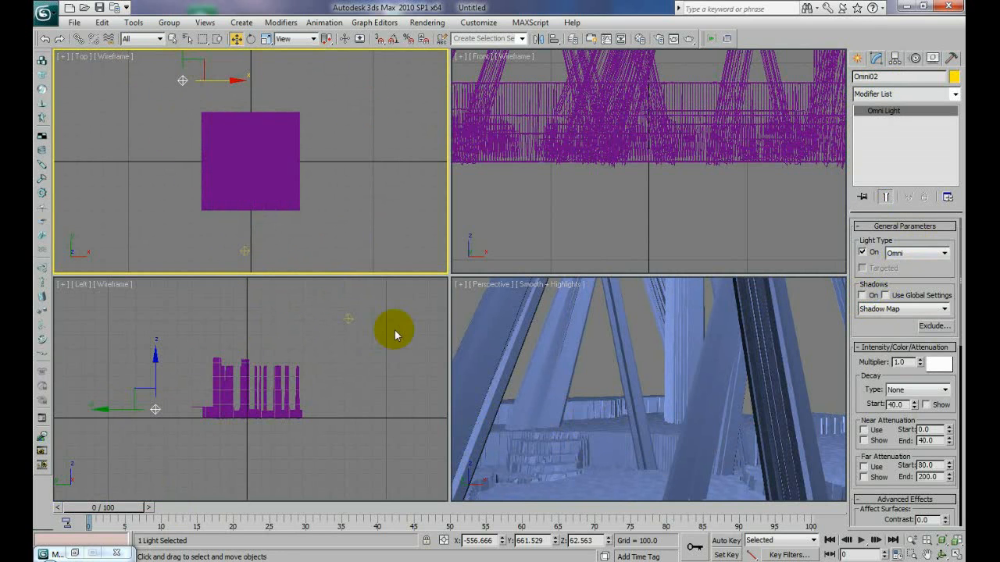
- Move Omni01 along X to about -236 and reposition Omni02 to about X -703, Y 549
{"action": "left_click", "coordinate": [243, 252]}
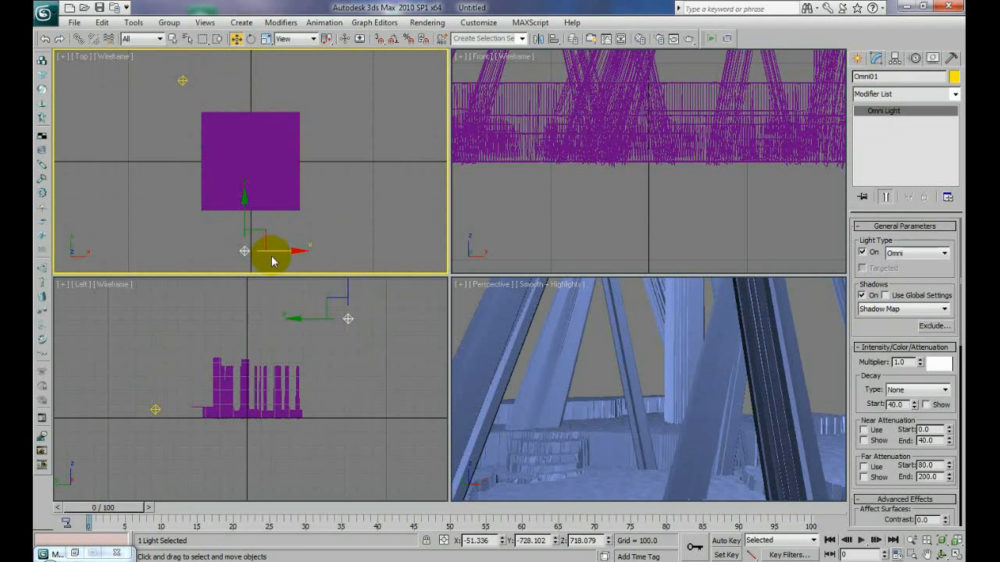
{"action": "mouse_move", "coordinate": [276, 252]}
{"action": "left_mouse_down"}
{"action": "mouse_move", "coordinate": [337, 251]}
{"action": "mouse_move", "coordinate": [239, 259]}
{"action": "mouse_move", "coordinate": [255, 264]}
{"action": "left_mouse_up"}
{"action": "left_click", "coordinate": [178, 77]}
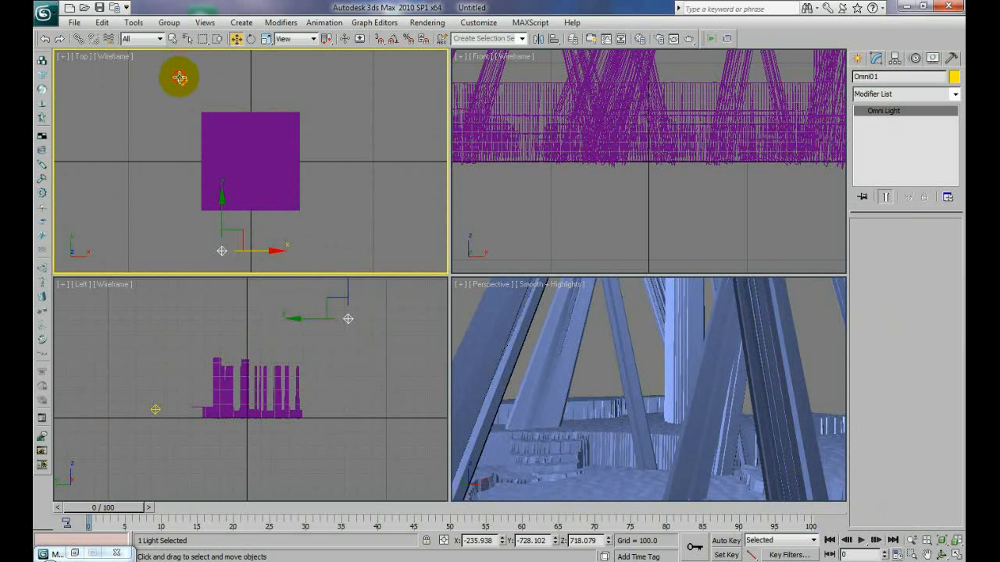
{"action": "left_click", "coordinate": [199, 70]}
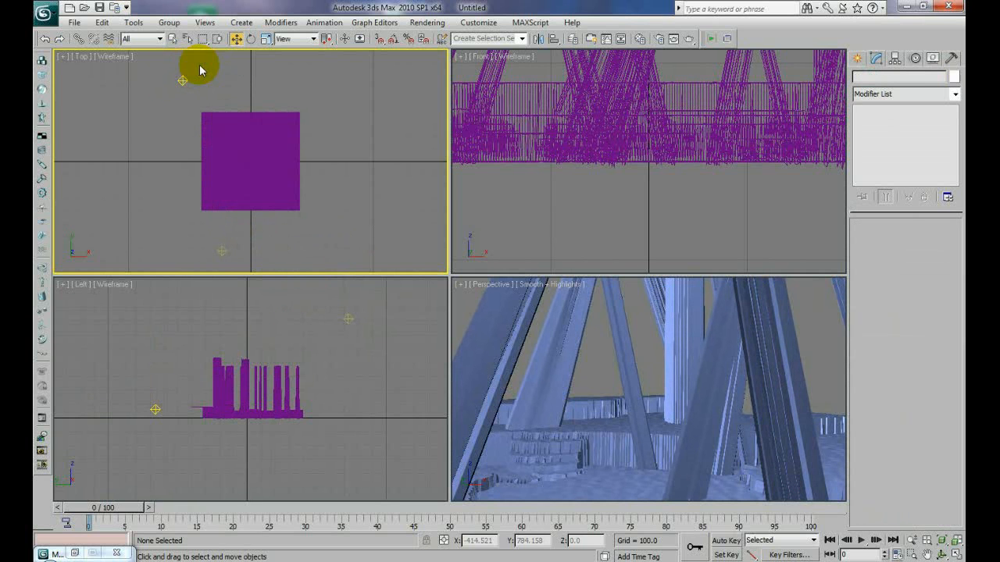
{"action": "left_click", "coordinate": [182, 77]}
{"action": "left_click_drag", "start_coordinate": [202, 64], "coordinate": [183, 77]}
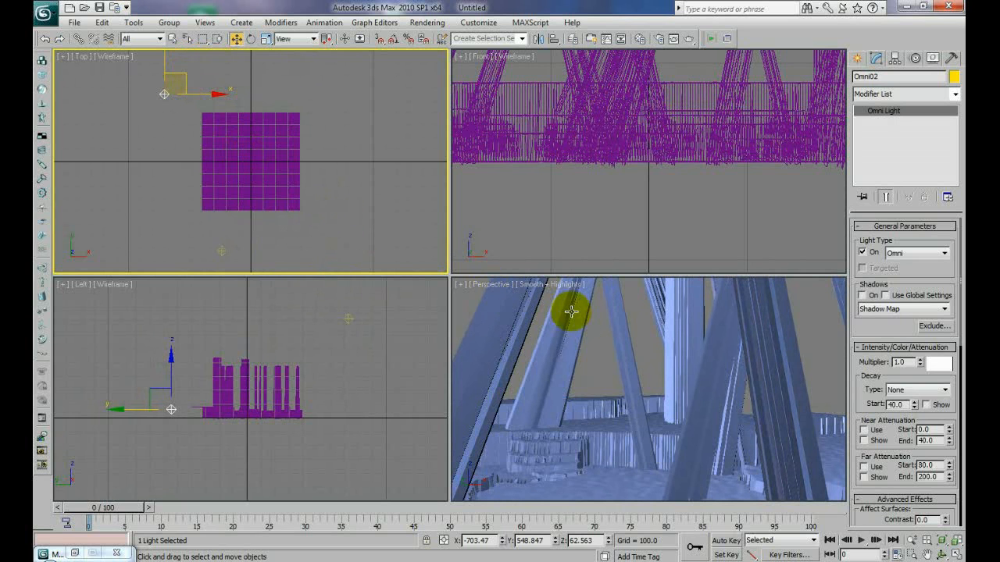
{"action": "right_click", "coordinate": [642, 320]}
- Raise Omni01 and move it farther from the scene, to about Y -872, Z 813
{"action": "left_click_drag", "start_coordinate": [342, 323], "coordinate": [323, 283]}
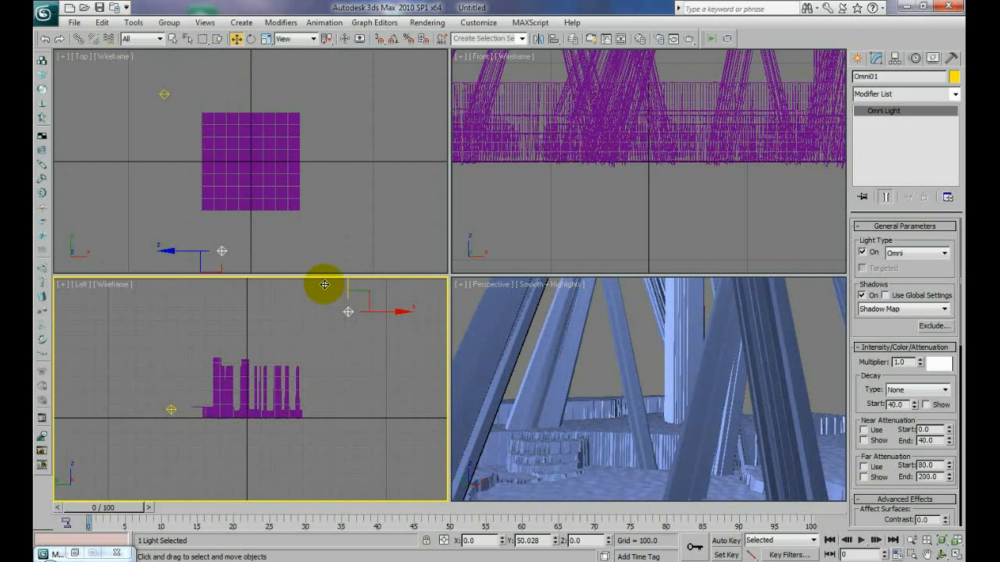
{"action": "left_click_drag", "start_coordinate": [393, 316], "coordinate": [417, 313]}
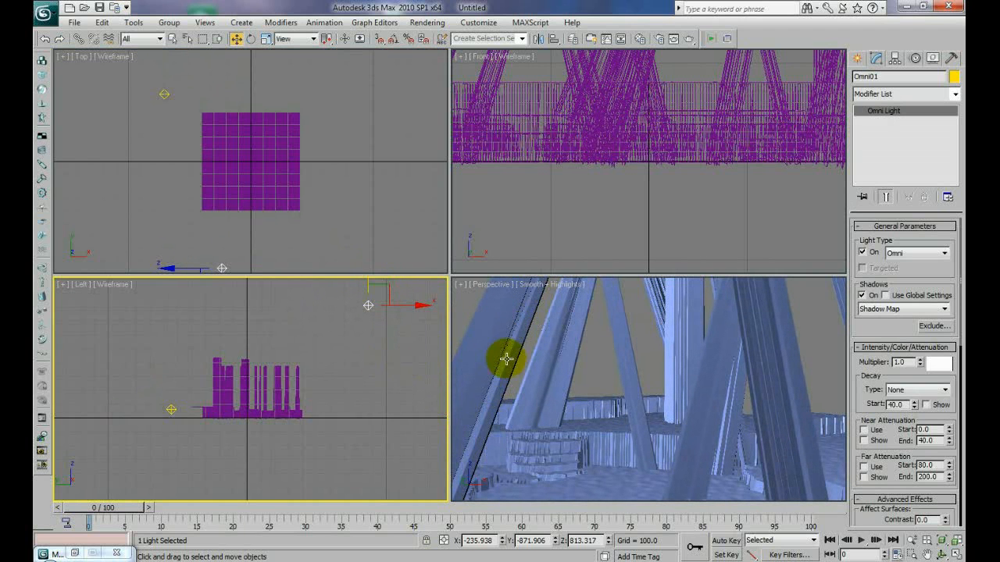
{"action": "right_click", "coordinate": [578, 363]}
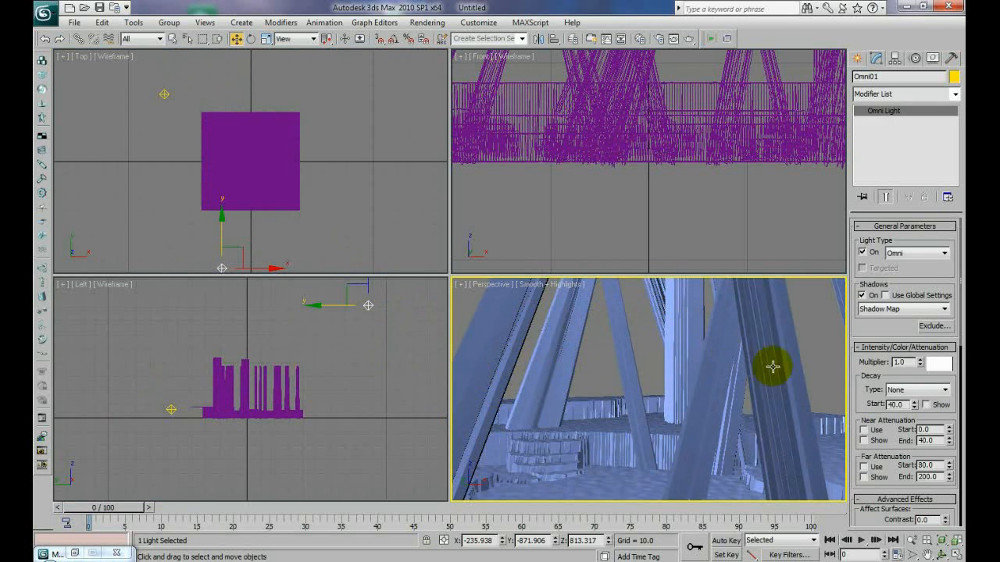
- Lower Omni02's intensity multiplier to 0.72 and render the Perspective view to check the lighting
{"action": "left_click", "coordinate": [171, 409]}
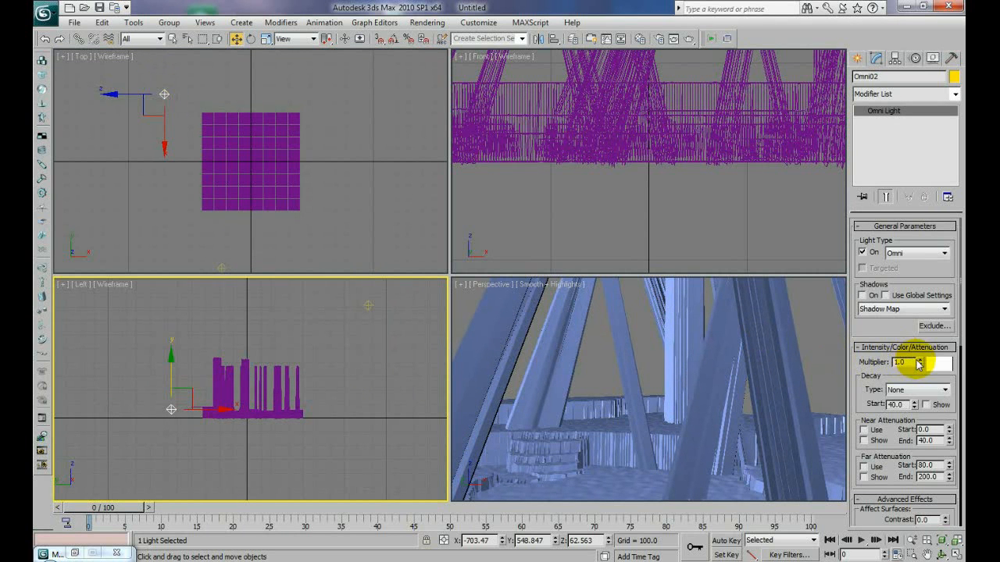
{"action": "mouse_move", "coordinate": [920, 365]}
{"action": "left_mouse_down"}
{"action": "mouse_move", "coordinate": [936, 362]}
{"action": "mouse_move", "coordinate": [914, 397]}
{"action": "mouse_move", "coordinate": [917, 426]}
{"action": "mouse_move", "coordinate": [915, 380]}
{"action": "left_mouse_up"}
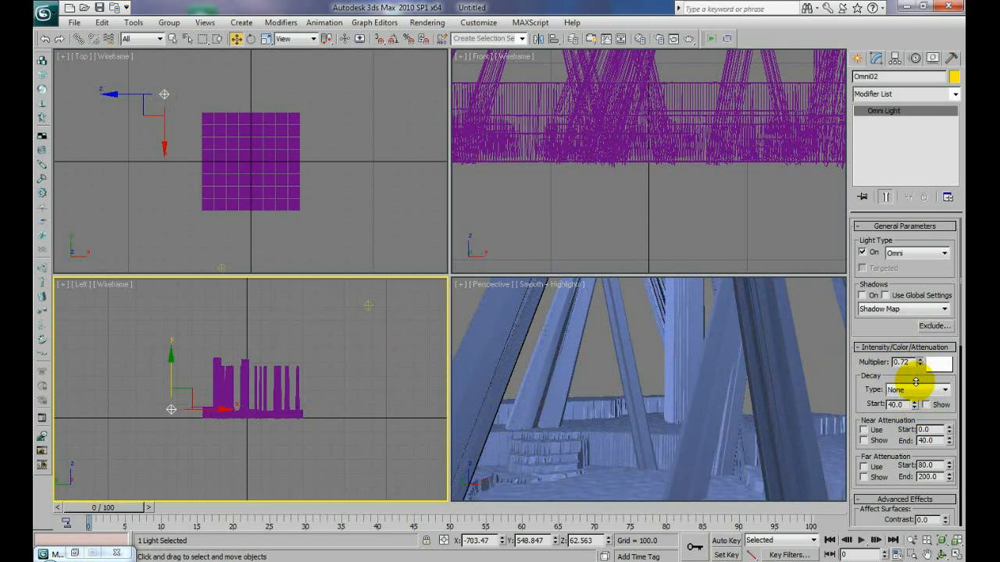
{"action": "right_click", "coordinate": [596, 365]}
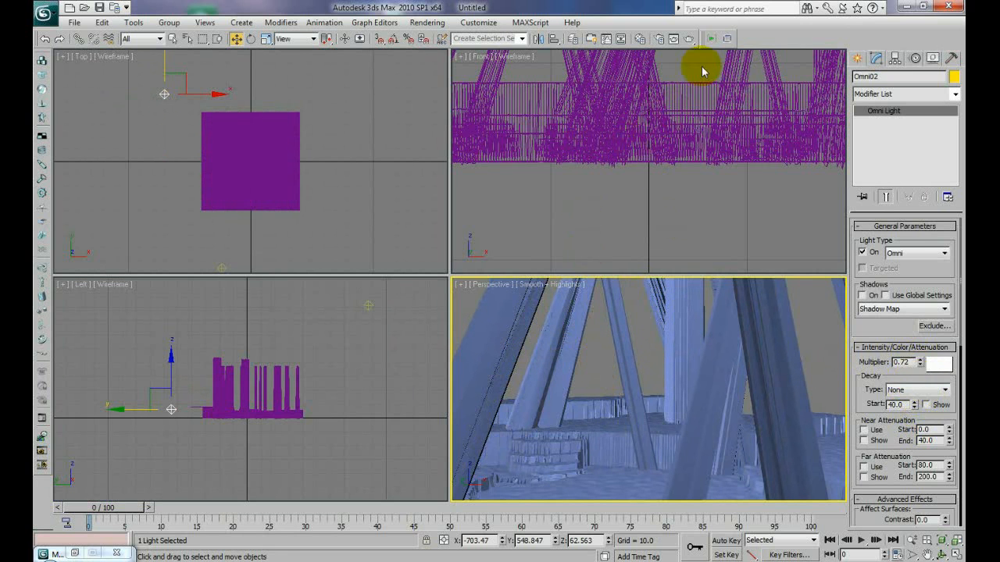
{"action": "left_click", "coordinate": [688, 38]}
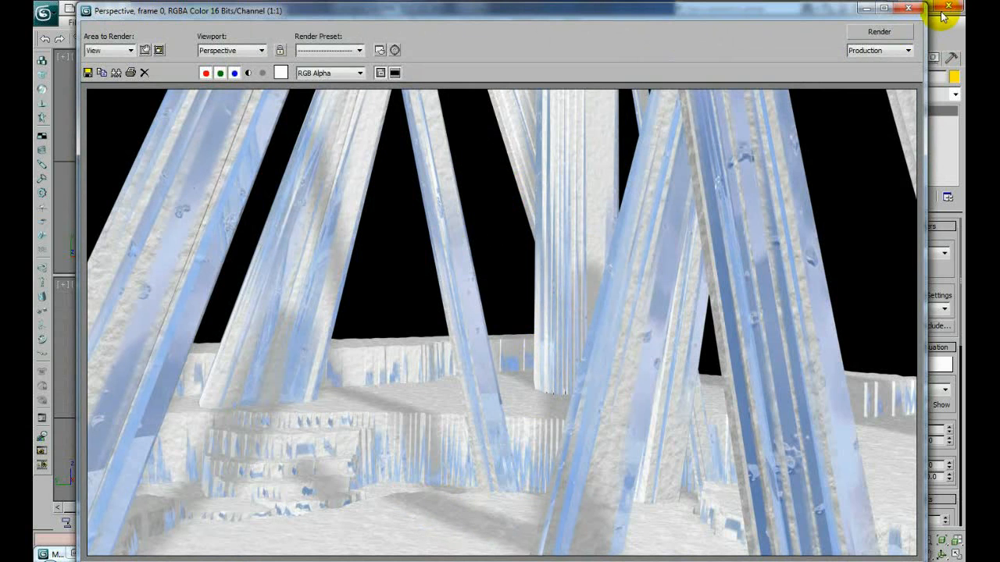
{"action": "left_click", "coordinate": [908, 7]}
- Lower Omni01's intensity multiplier to about 0.94 and its shadow density to 0.37
{"action": "left_click", "coordinate": [222, 268]}
{"action": "left_click", "coordinate": [917, 361]}
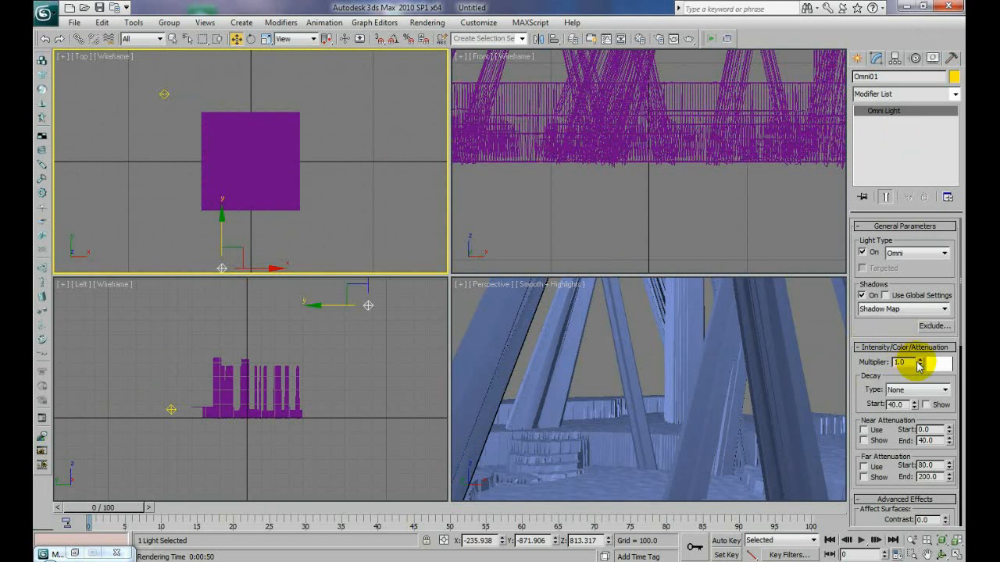
{"action": "left_click_drag", "start_coordinate": [919, 365], "coordinate": [921, 366]}
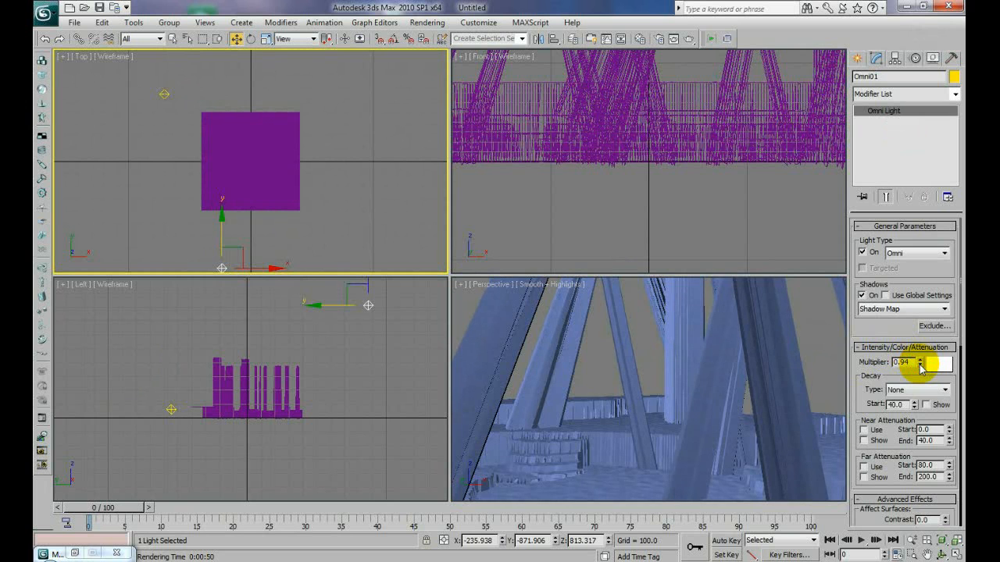
{"action": "left_click_drag", "start_coordinate": [866, 401], "coordinate": [875, 223]}
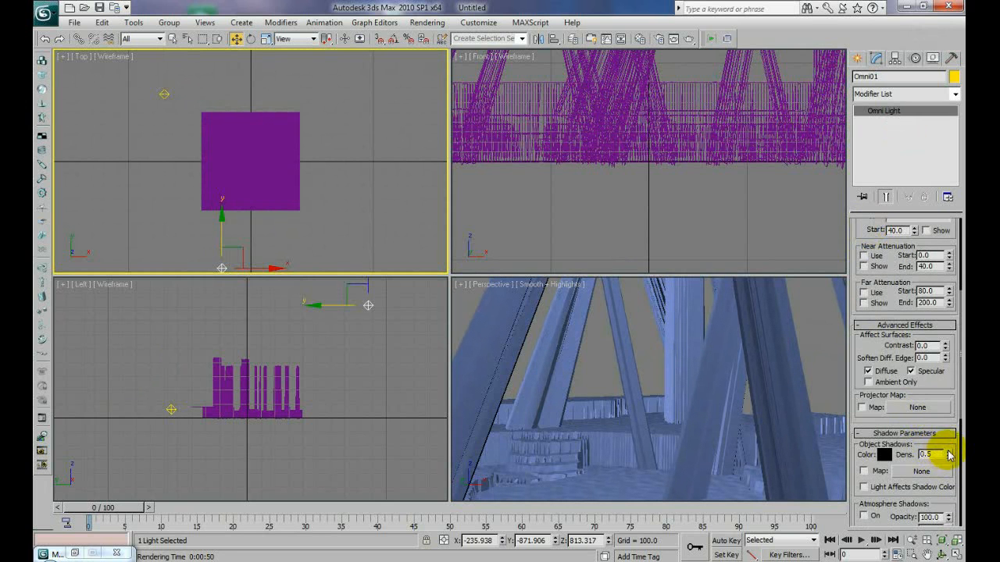
{"action": "right_click", "coordinate": [599, 353]}
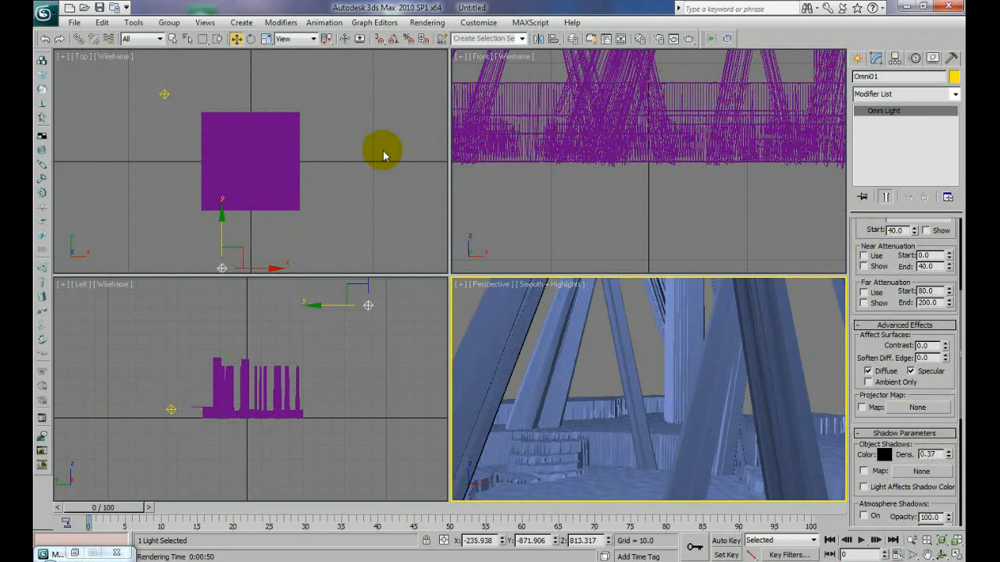
- Create a third omni light in the Perspective view near the base of the crystals, at about X 55, Y 484
{"action": "left_click", "coordinate": [856, 58]}
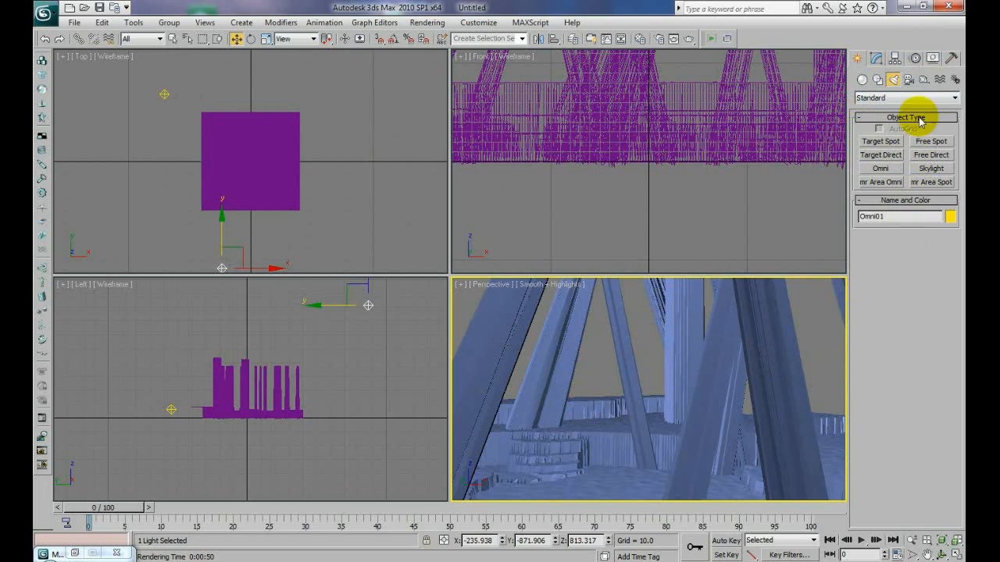
{"action": "left_click", "coordinate": [881, 169]}
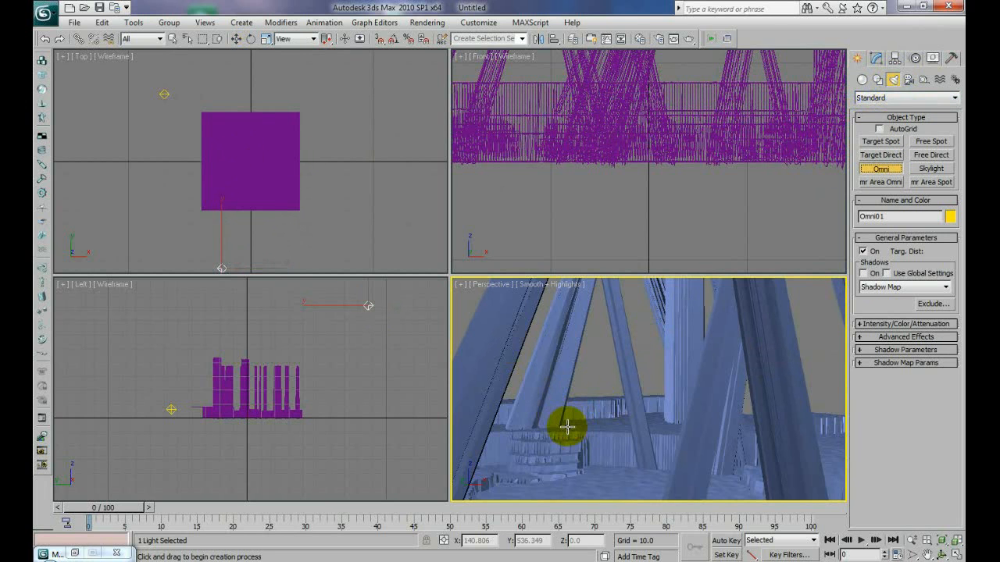
{"action": "left_click_drag", "start_coordinate": [550, 426], "coordinate": [539, 430]}
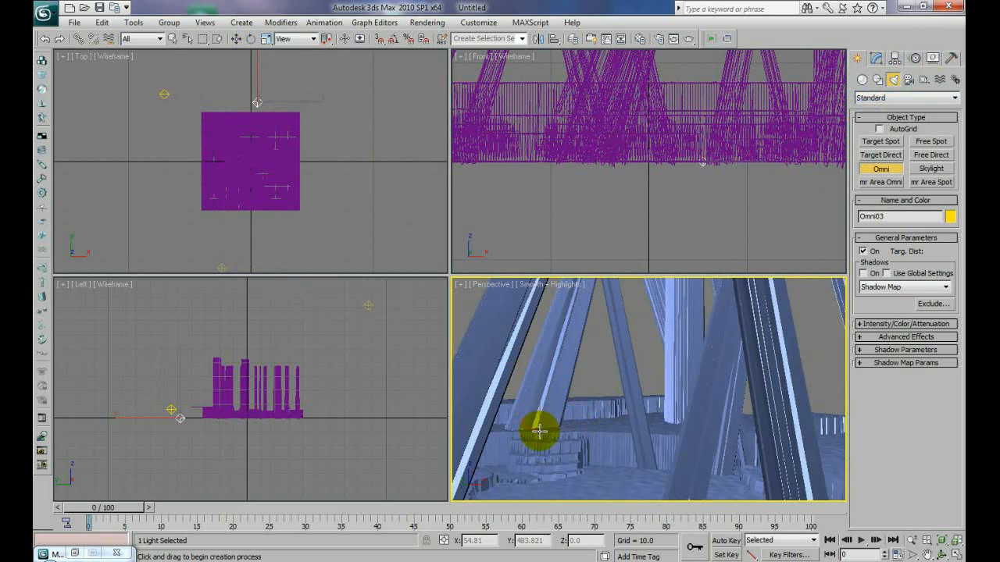
- Move the new omni light in among the crystals above the ground, to about X -47, Y 134, Z 82
{"action": "left_click", "coordinate": [236, 39]}
{"action": "right_click", "coordinate": [289, 69]}
{"action": "left_click_drag", "start_coordinate": [274, 82], "coordinate": [267, 151]}
{"action": "left_click_drag", "start_coordinate": [606, 446], "coordinate": [605, 376]}
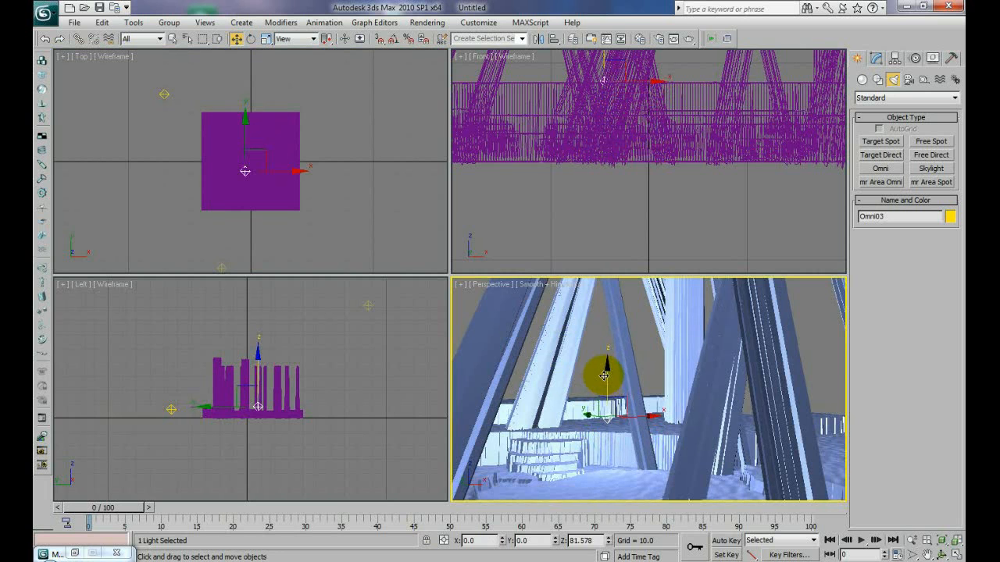
{"action": "left_click_drag", "start_coordinate": [639, 416], "coordinate": [580, 417]}
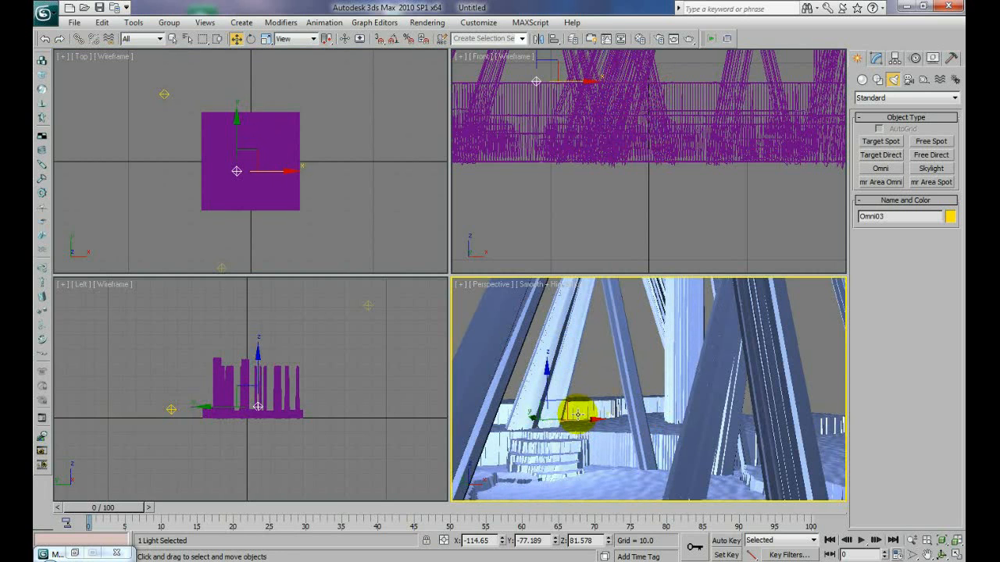
{"action": "right_click", "coordinate": [328, 226]}
{"action": "left_click_drag", "start_coordinate": [253, 151], "coordinate": [264, 126]}
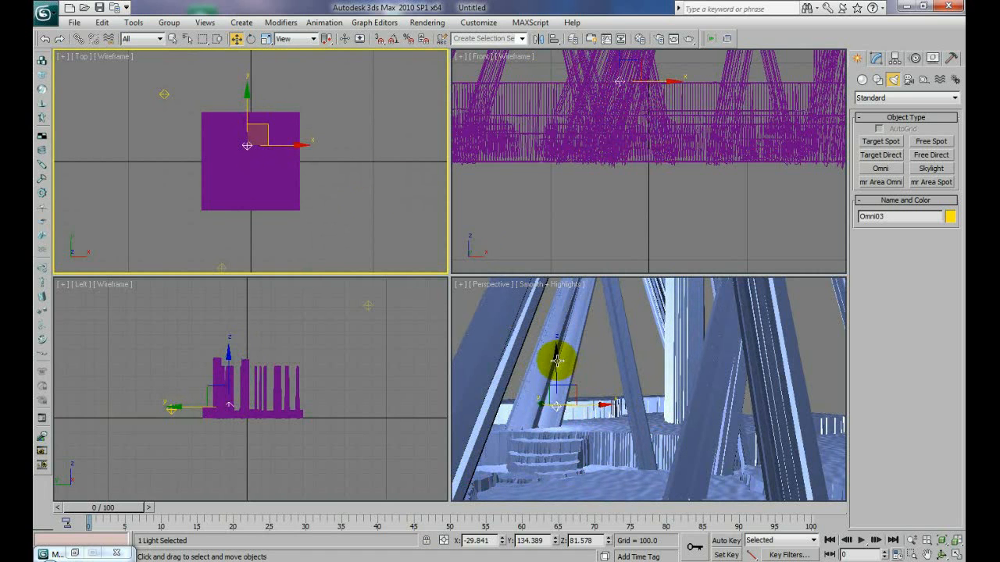
{"action": "left_click_drag", "start_coordinate": [569, 364], "coordinate": [581, 405]}
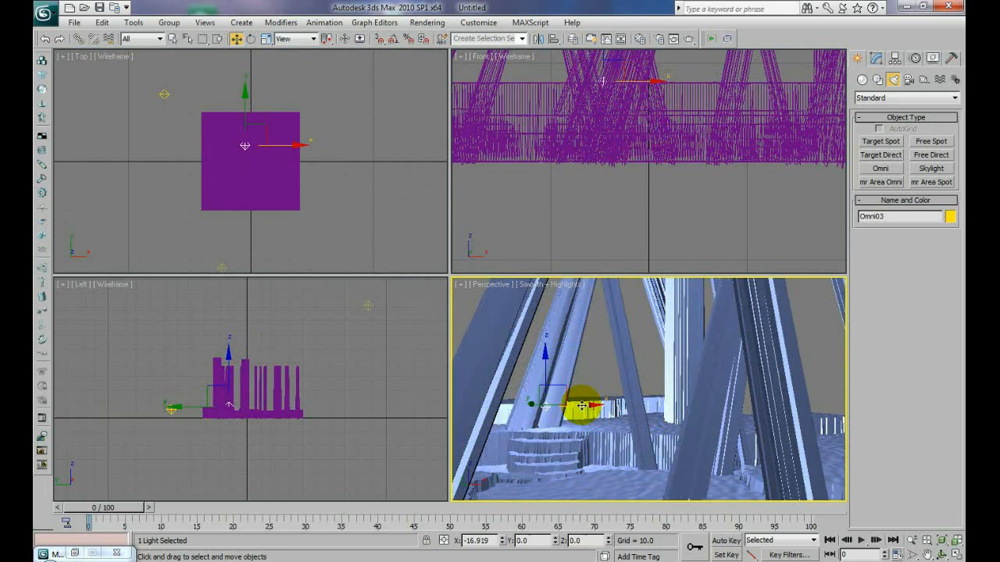
- Change the color of the third omni light to dark green
{"action": "left_click", "coordinate": [875, 58]}
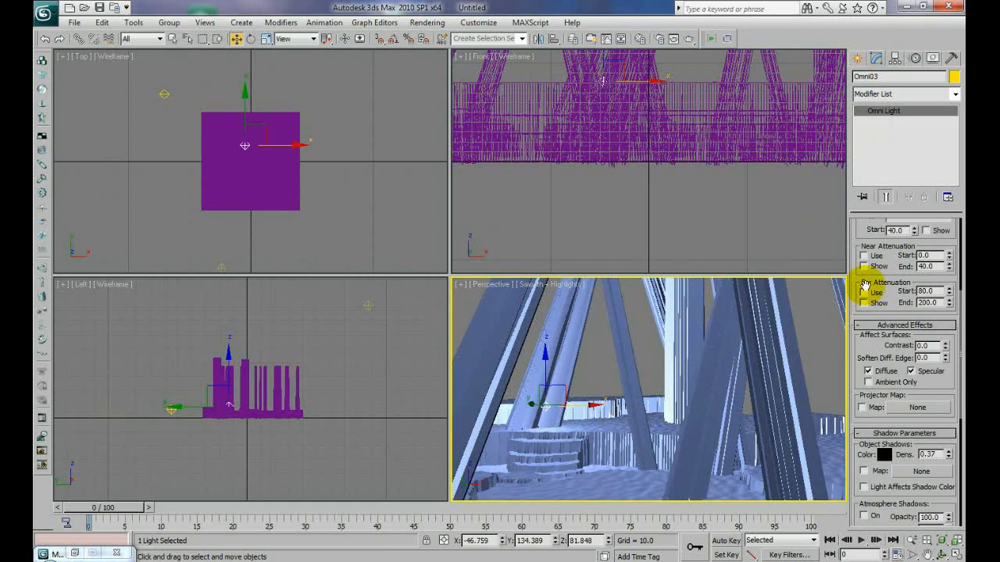
{"action": "left_click_drag", "start_coordinate": [864, 236], "coordinate": [847, 419]}
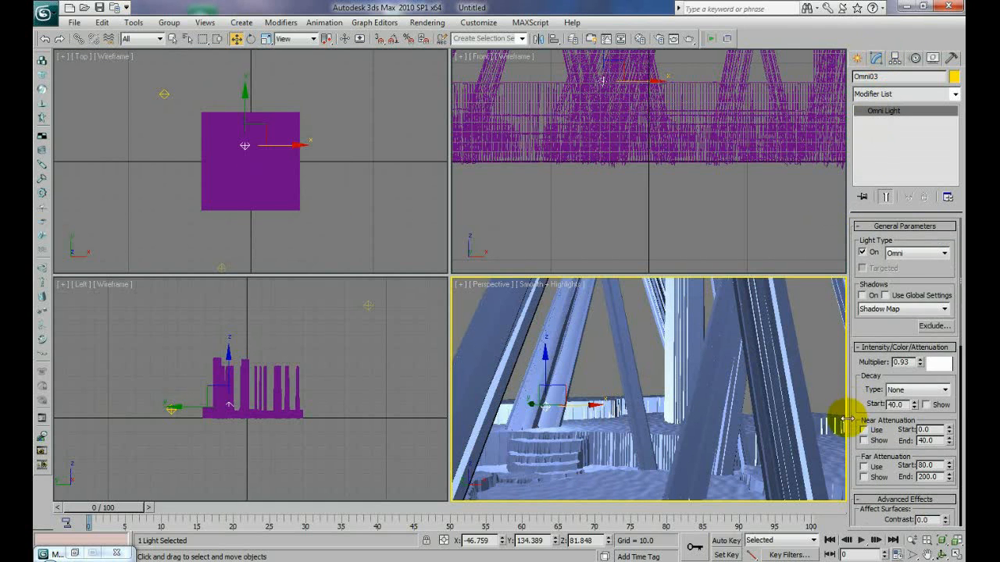
{"action": "left_click", "coordinate": [868, 308]}
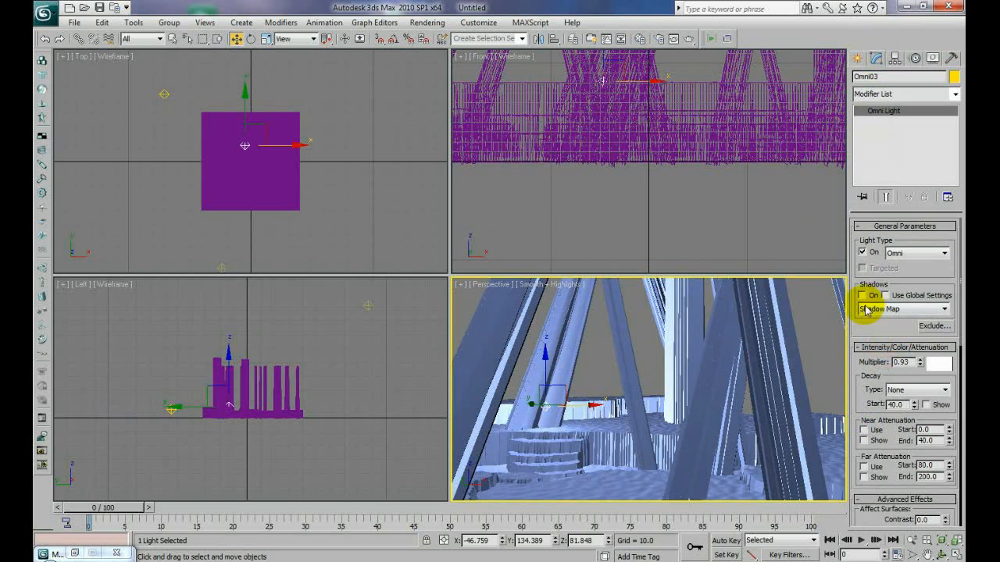
{"action": "left_click", "coordinate": [938, 363]}
{"action": "left_click_drag", "start_coordinate": [447, 112], "coordinate": [453, 156]}
{"action": "left_click_drag", "start_coordinate": [538, 118], "coordinate": [541, 99]}
{"action": "left_click", "coordinate": [638, 209]}
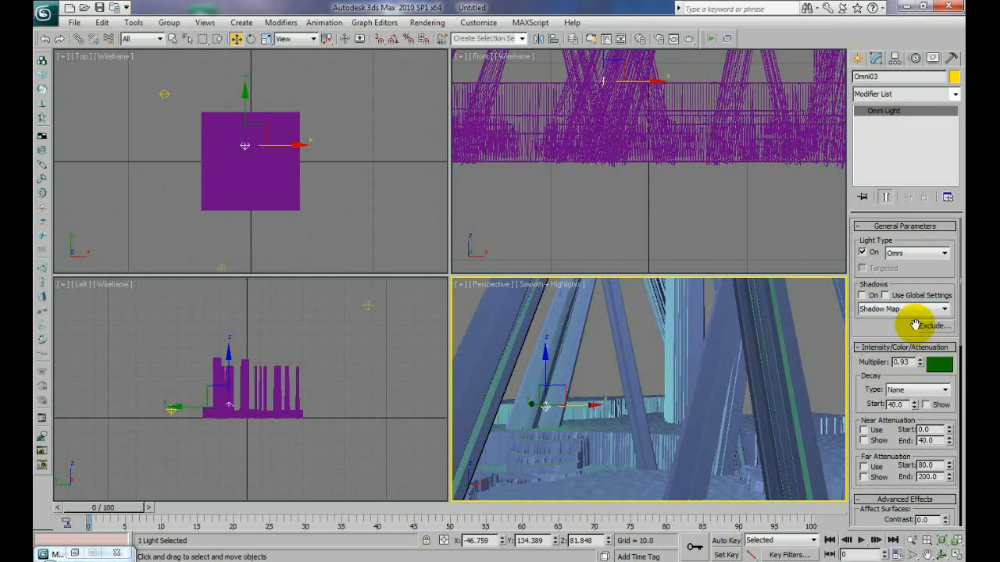
- Set the green omni light to include only the Crystals object, for illumination only
{"action": "left_click", "coordinate": [931, 326]}
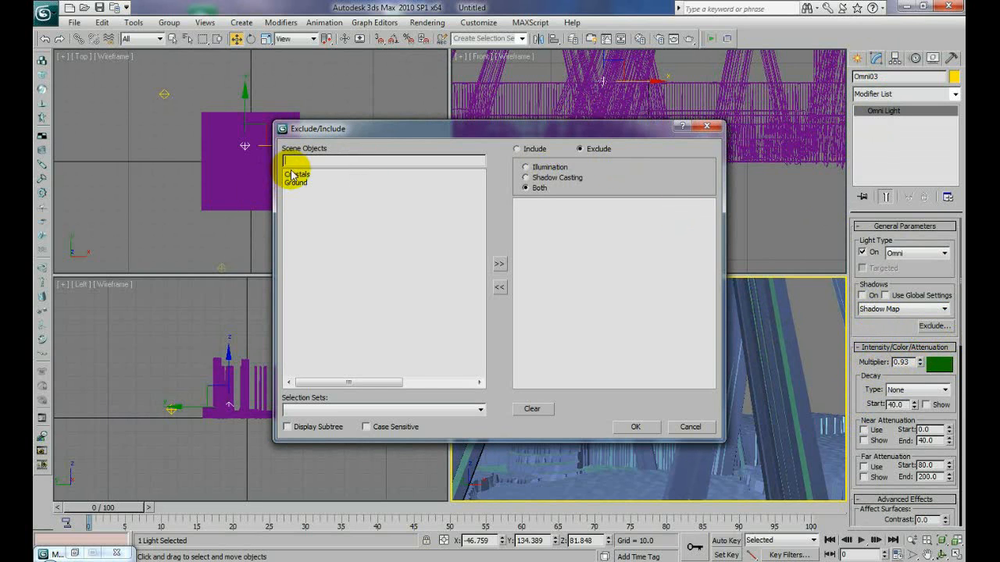
{"action": "left_click", "coordinate": [293, 174]}
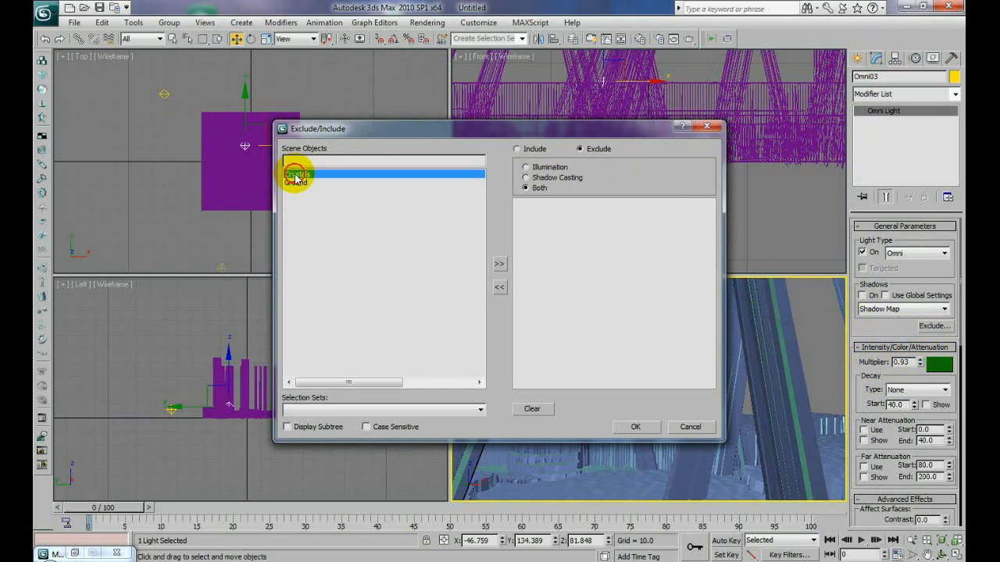
{"action": "left_click", "coordinate": [499, 266]}
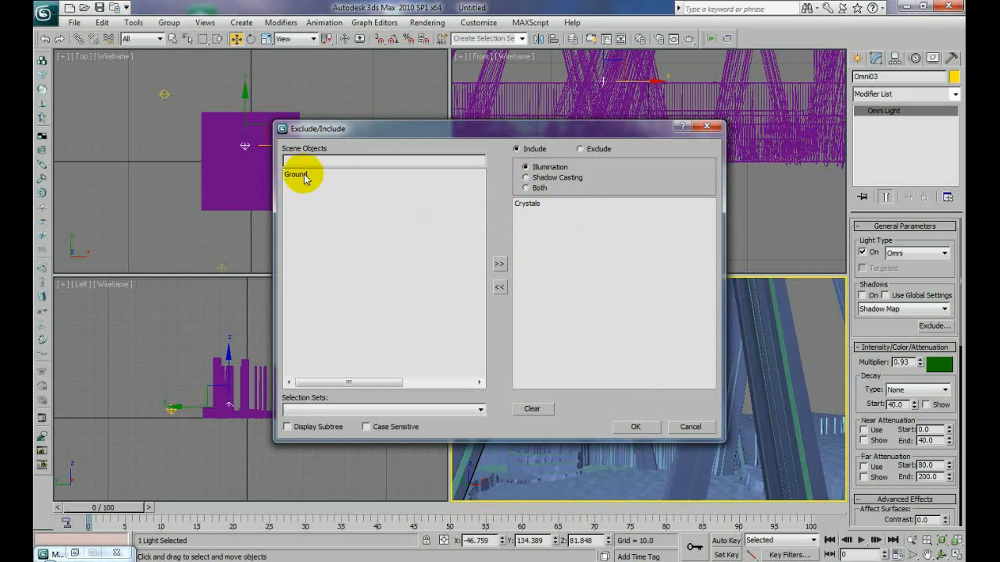
{"action": "left_click", "coordinate": [629, 428]}
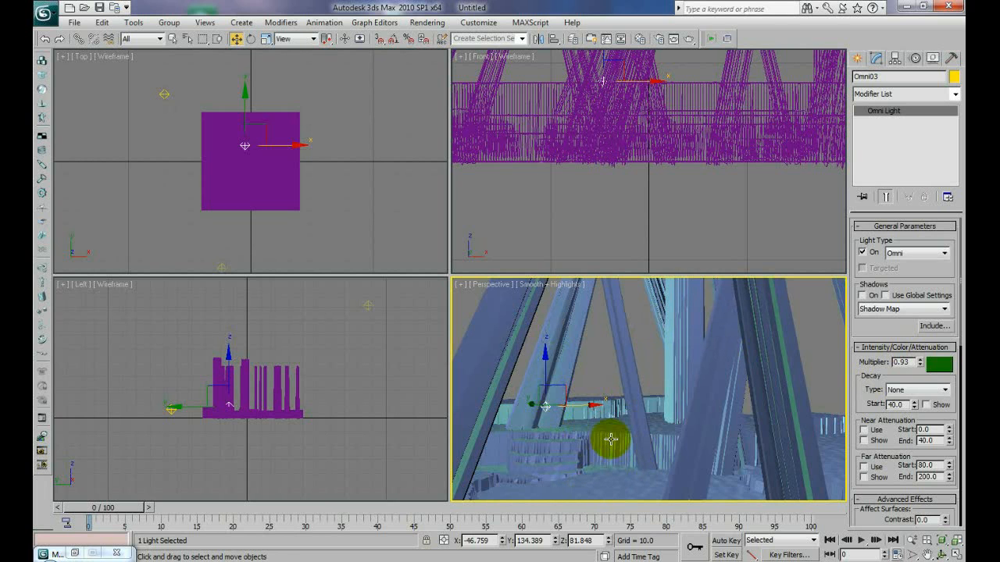
- Raise the green light's multiplier to 2.69 and lower the light to about Z 70
{"action": "left_click_drag", "start_coordinate": [920, 367], "coordinate": [914, 249]}
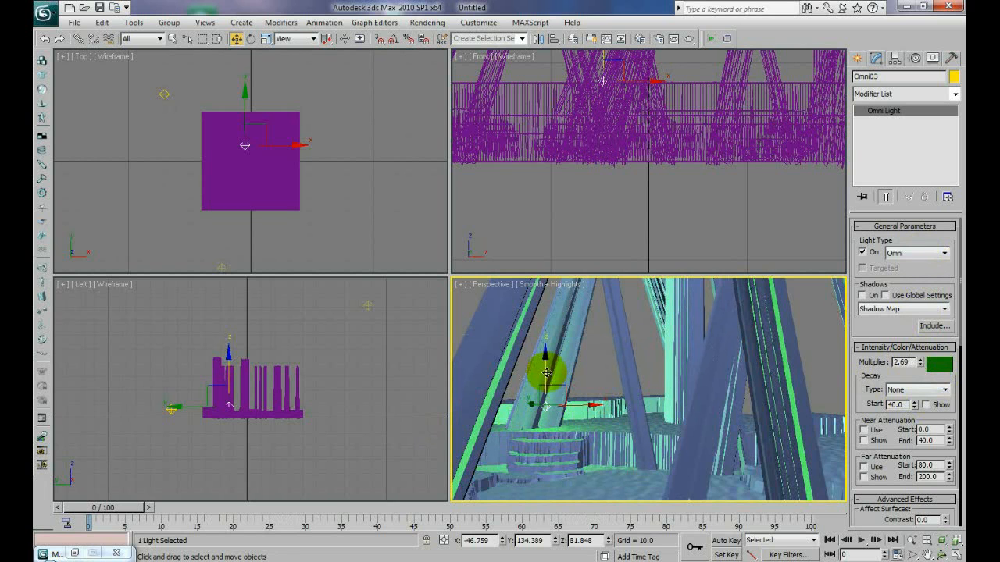
{"action": "mouse_move", "coordinate": [546, 373]}
{"action": "left_mouse_down"}
{"action": "mouse_move", "coordinate": [539, 359]}
{"action": "mouse_move", "coordinate": [539, 397]}
{"action": "mouse_move", "coordinate": [543, 381]}
{"action": "left_mouse_up"}
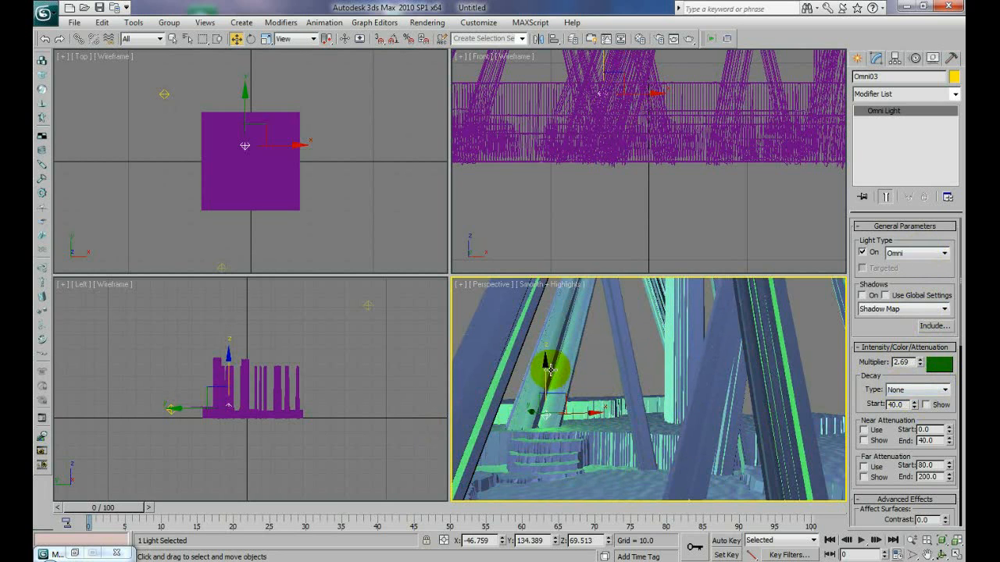
- Lower the green omni light to about Z 63 and set its decay type to Inverse
{"action": "mouse_move", "coordinate": [545, 374]}
{"action": "left_mouse_down"}
{"action": "mouse_move", "coordinate": [538, 342]}
{"action": "mouse_move", "coordinate": [530, 379]}
{"action": "left_mouse_up"}
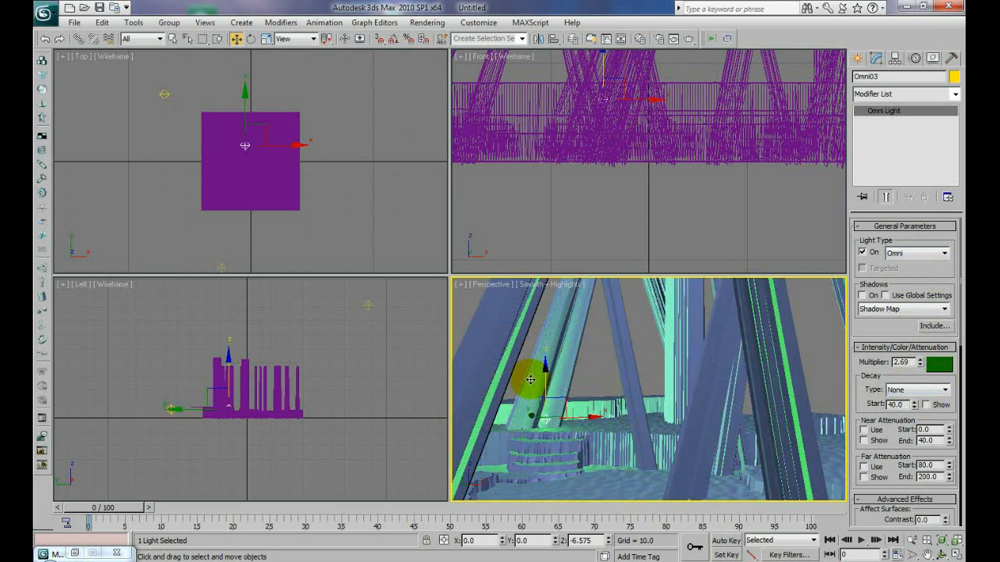
{"action": "left_click", "coordinate": [916, 390]}
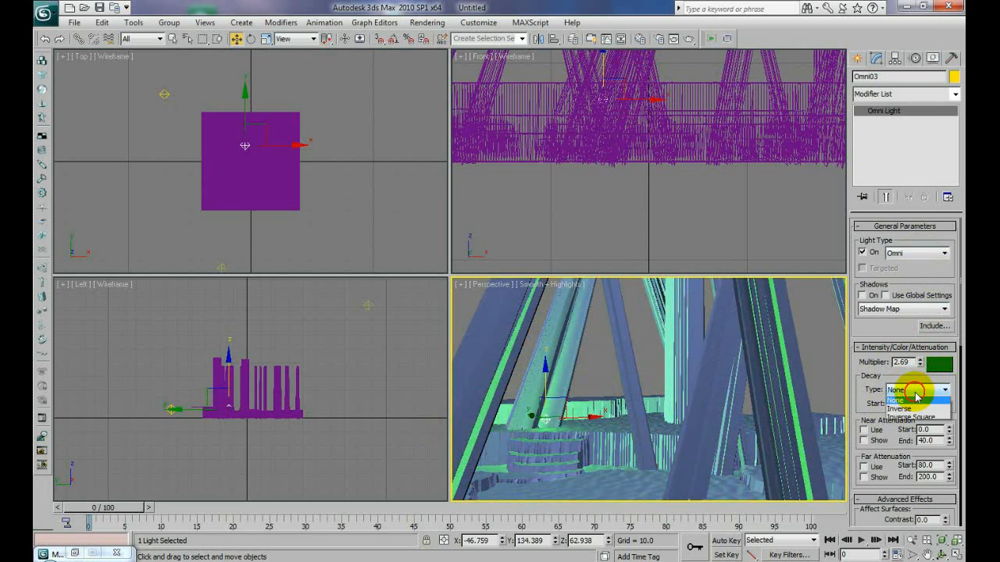
{"action": "left_click", "coordinate": [898, 410]}
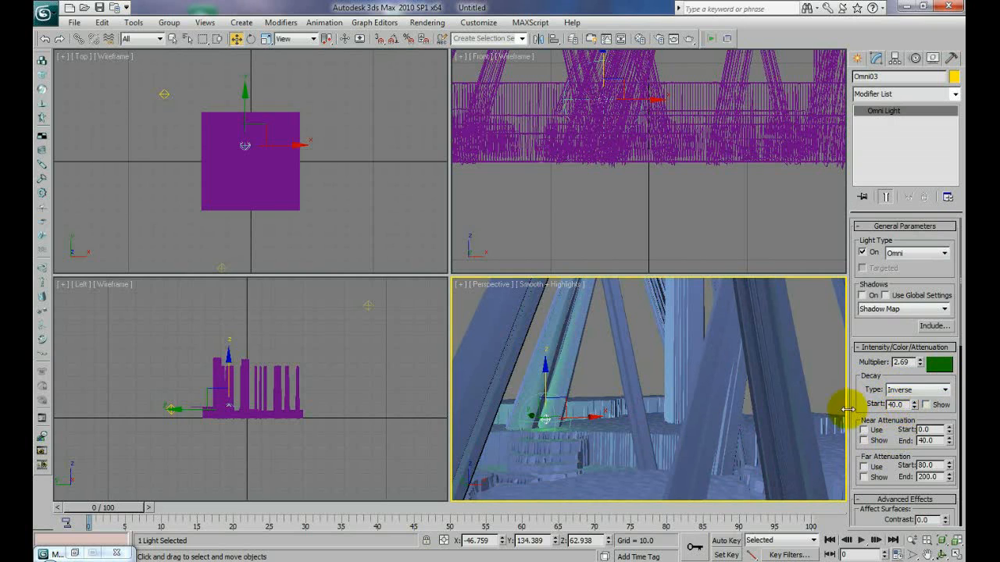
- Compare the None and Inverse decay types on the green light, keeping Inverse with a decay start of 20.448
{"action": "left_click_drag", "start_coordinate": [914, 408], "coordinate": [909, 467]}
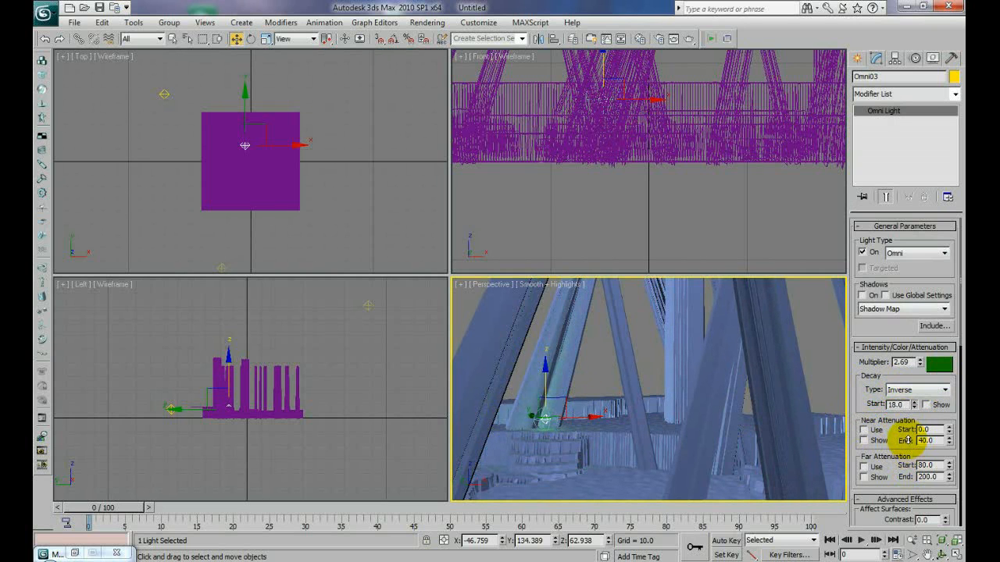
{"action": "left_click_drag", "start_coordinate": [905, 440], "coordinate": [898, 361]}
{"action": "left_click", "coordinate": [895, 391]}
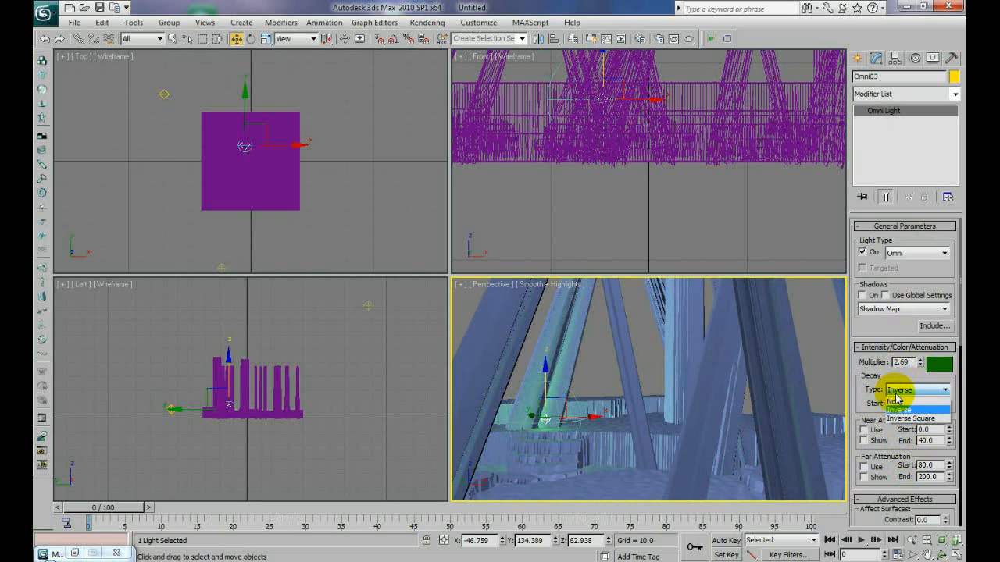
{"action": "left_click", "coordinate": [898, 400]}
{"action": "left_click", "coordinate": [906, 389]}
{"action": "left_click", "coordinate": [908, 407]}
{"action": "left_click_drag", "start_coordinate": [911, 408], "coordinate": [909, 445]}
- Raise the green light's multiplier to 9.55 and move the light up to about Z 82
{"action": "left_click", "coordinate": [907, 363]}
{"action": "left_click_drag", "start_coordinate": [921, 370], "coordinate": [917, 202]}
{"action": "left_click_drag", "start_coordinate": [544, 383], "coordinate": [548, 372]}
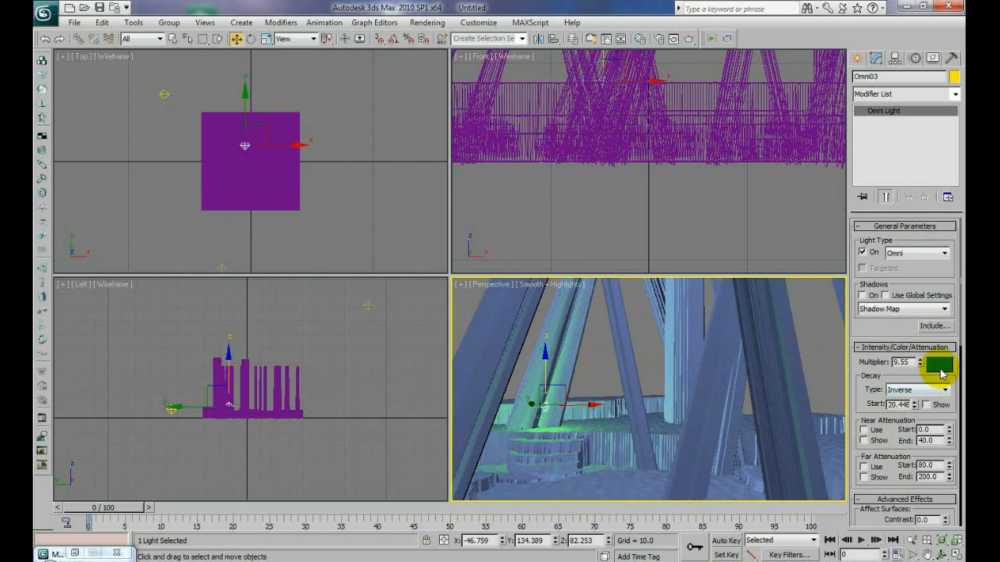
- Change the green omni light's color to a darker shade of green
{"action": "left_click", "coordinate": [938, 365]}
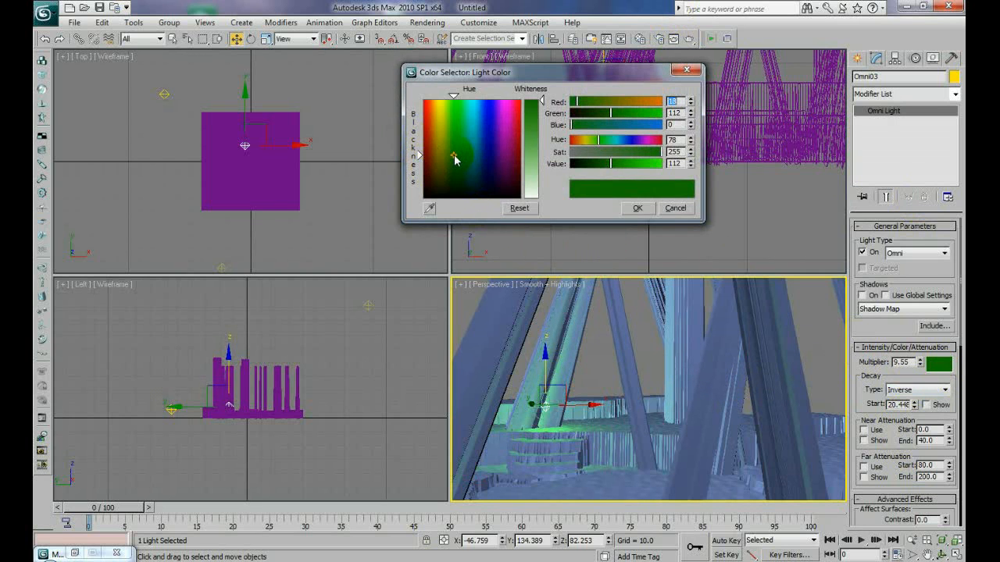
{"action": "left_click_drag", "start_coordinate": [415, 120], "coordinate": [418, 163]}
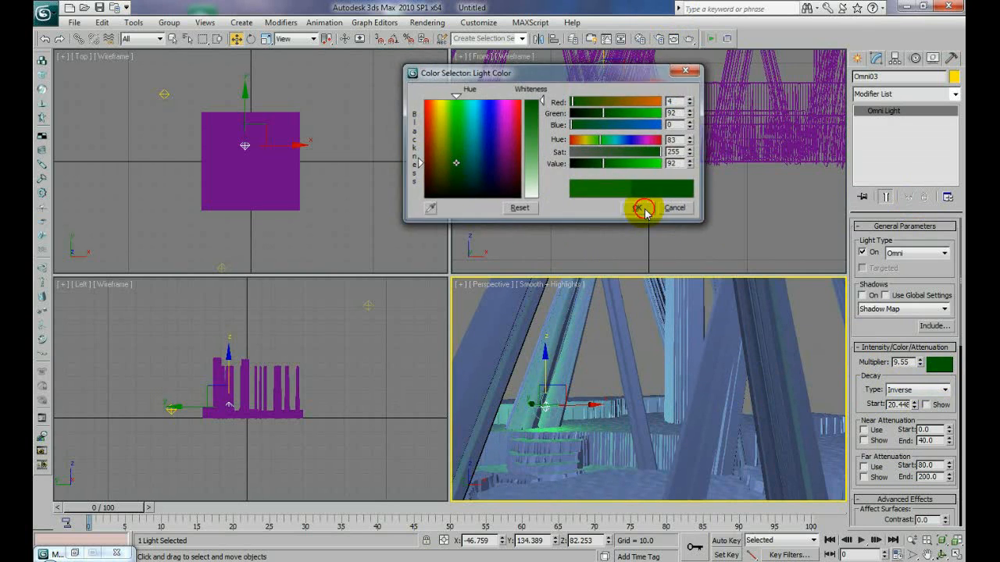
{"action": "left_click", "coordinate": [638, 207]}
- Raise the green light's multiplier to 16.043 and render the perspective view to check the glow on the crystals
{"action": "left_click_drag", "start_coordinate": [920, 362], "coordinate": [917, 318]}
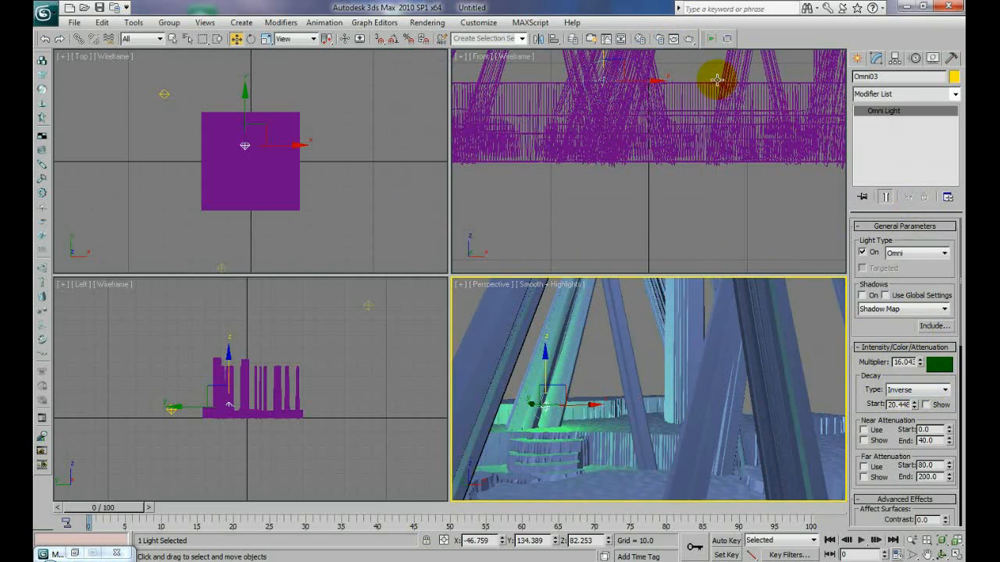
{"action": "left_click", "coordinate": [691, 39]}
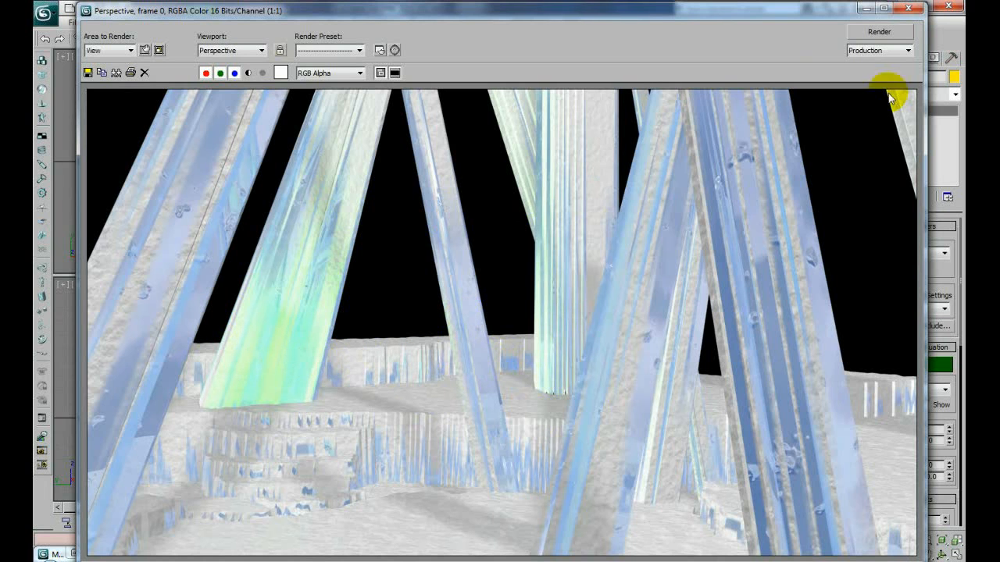
{"action": "left_click", "coordinate": [906, 11]}
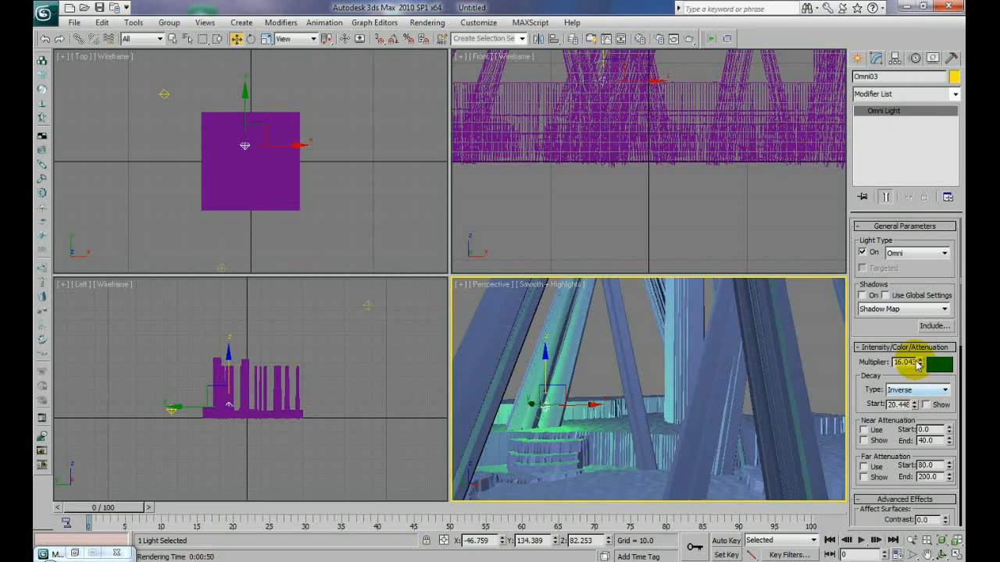
- Set the green light's multiplier to 4.871 and decay start to 32.717, and move it to about Y 149, Z 57 at the crystal's base
{"action": "mouse_move", "coordinate": [920, 361]}
{"action": "left_mouse_down"}
{"action": "mouse_move", "coordinate": [914, 430]}
{"action": "mouse_move", "coordinate": [907, 359]}
{"action": "mouse_move", "coordinate": [914, 442]}
{"action": "mouse_move", "coordinate": [910, 366]}
{"action": "mouse_move", "coordinate": [926, 326]}
{"action": "mouse_move", "coordinate": [914, 364]}
{"action": "mouse_move", "coordinate": [922, 349]}
{"action": "left_mouse_up"}
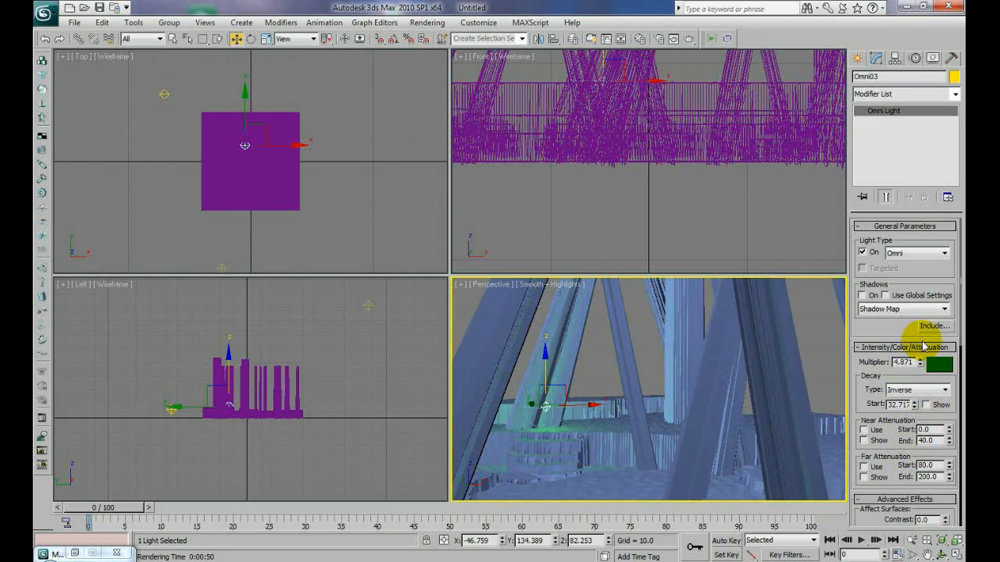
{"action": "mouse_move", "coordinate": [535, 406]}
{"action": "left_mouse_down"}
{"action": "mouse_move", "coordinate": [524, 403]}
{"action": "mouse_move", "coordinate": [531, 408]}
{"action": "mouse_move", "coordinate": [539, 372]}
{"action": "mouse_move", "coordinate": [542, 396]}
{"action": "left_mouse_up"}
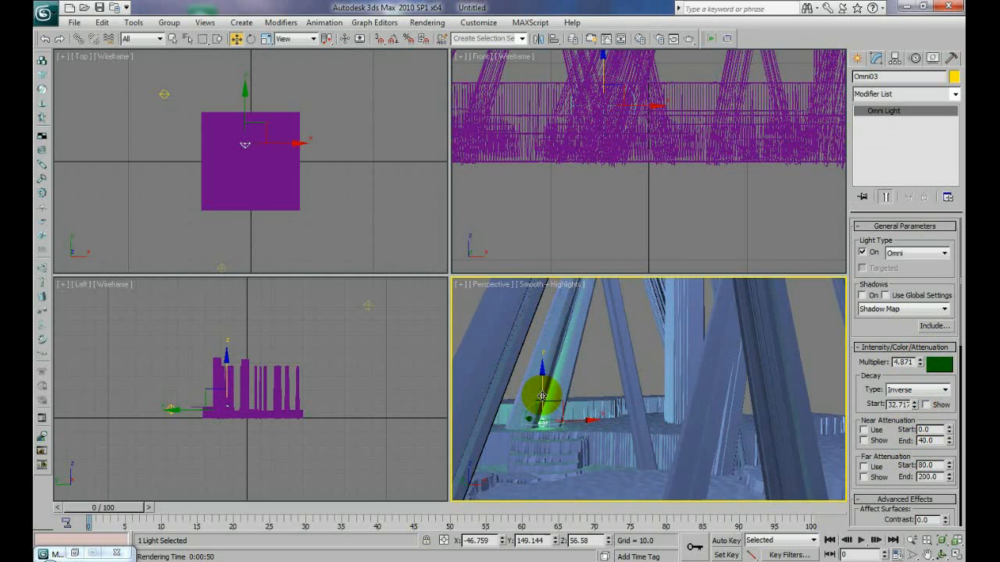
- Make one independent copy of the green light beside the rear crystal column, raised to about X 164, Y 130, Z 208
{"action": "mouse_move", "coordinate": [542, 396]}
{"action": "left_mouse_down"}
{"action": "mouse_move", "coordinate": [622, 325]}
{"action": "mouse_move", "coordinate": [627, 414]}
{"action": "mouse_move", "coordinate": [588, 423]}
{"action": "mouse_move", "coordinate": [716, 419]}
{"action": "mouse_move", "coordinate": [696, 430]}
{"action": "left_mouse_up"}
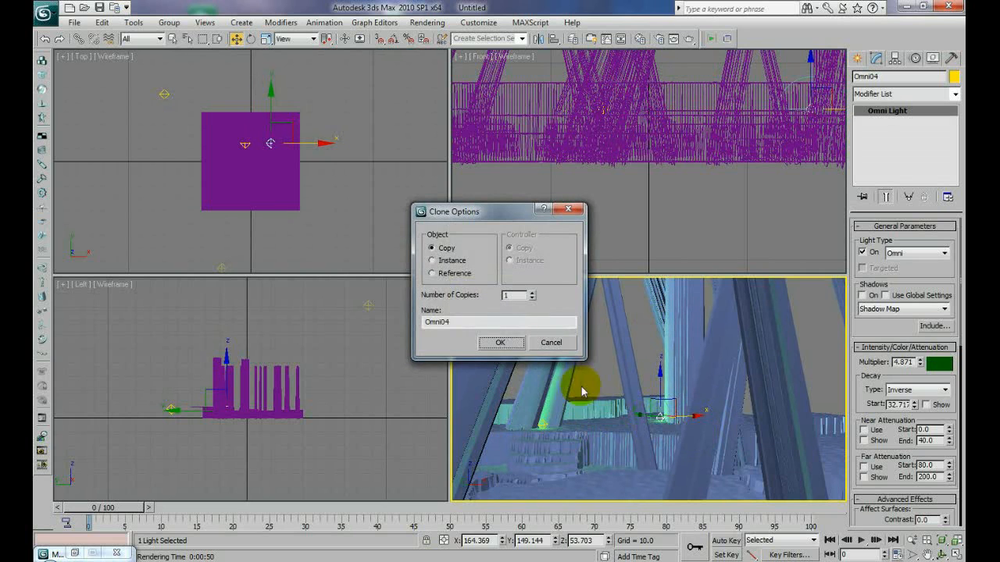
{"action": "left_click", "coordinate": [500, 344]}
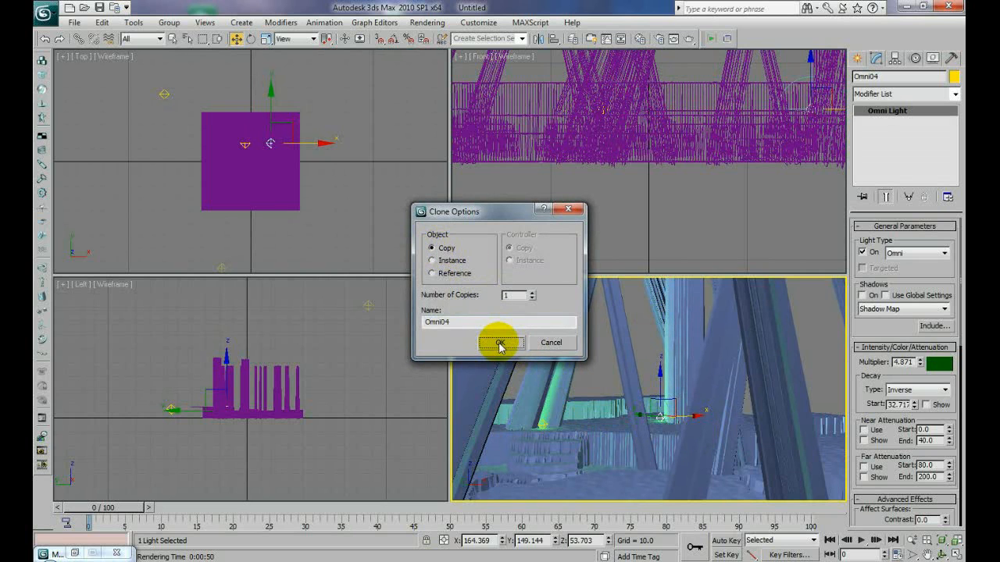
{"action": "mouse_move", "coordinate": [640, 412]}
{"action": "left_mouse_down"}
{"action": "mouse_move", "coordinate": [645, 424]}
{"action": "mouse_move", "coordinate": [700, 417]}
{"action": "mouse_move", "coordinate": [693, 425]}
{"action": "mouse_move", "coordinate": [665, 384]}
{"action": "mouse_move", "coordinate": [665, 297]}
{"action": "mouse_move", "coordinate": [712, 330]}
{"action": "mouse_move", "coordinate": [650, 336]}
{"action": "mouse_move", "coordinate": [706, 329]}
{"action": "mouse_move", "coordinate": [692, 334]}
{"action": "left_mouse_up"}
- Change the copied omni light's color to blue, RGB 0, 45, 193
{"action": "left_click", "coordinate": [938, 363]}
{"action": "left_click_drag", "start_coordinate": [472, 103], "coordinate": [484, 123]}
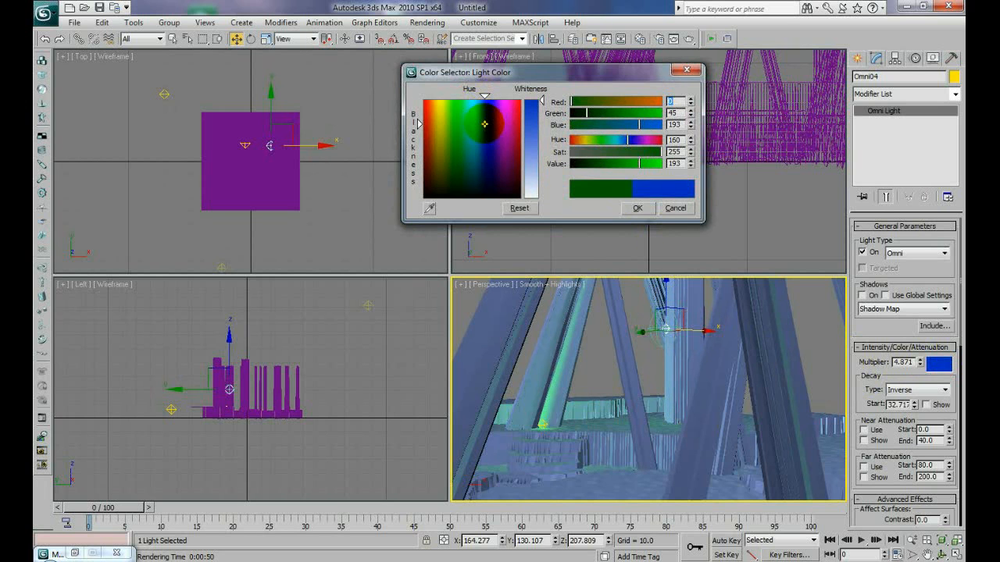
{"action": "left_click", "coordinate": [637, 208]}
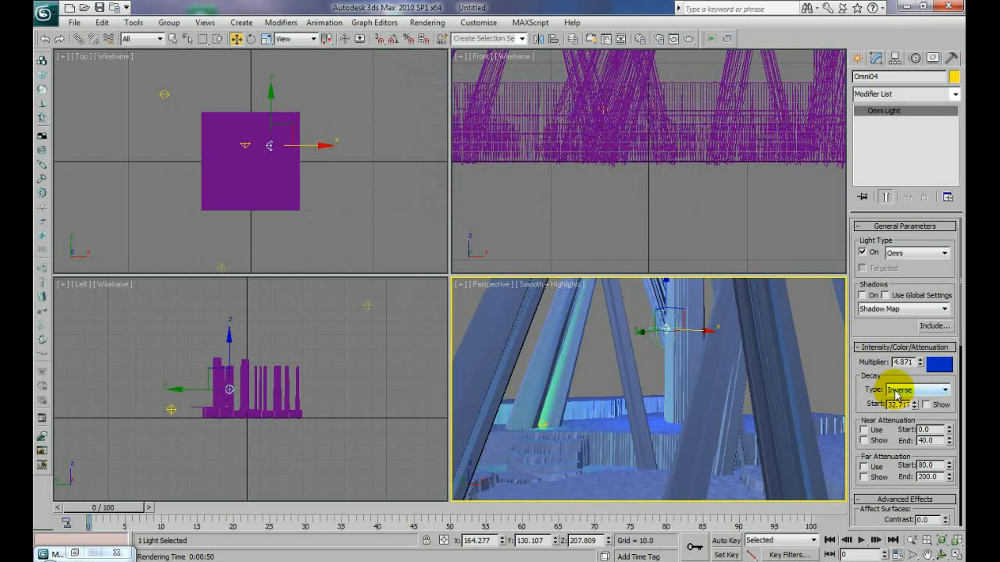
- Set the blue light's decay start to 21.92 and multiplier to 5.601, and nudge the light to about X 162
{"action": "mouse_move", "coordinate": [915, 407]}
{"action": "left_mouse_down"}
{"action": "mouse_move", "coordinate": [914, 357]}
{"action": "mouse_move", "coordinate": [914, 473]}
{"action": "mouse_move", "coordinate": [910, 424]}
{"action": "left_mouse_up"}
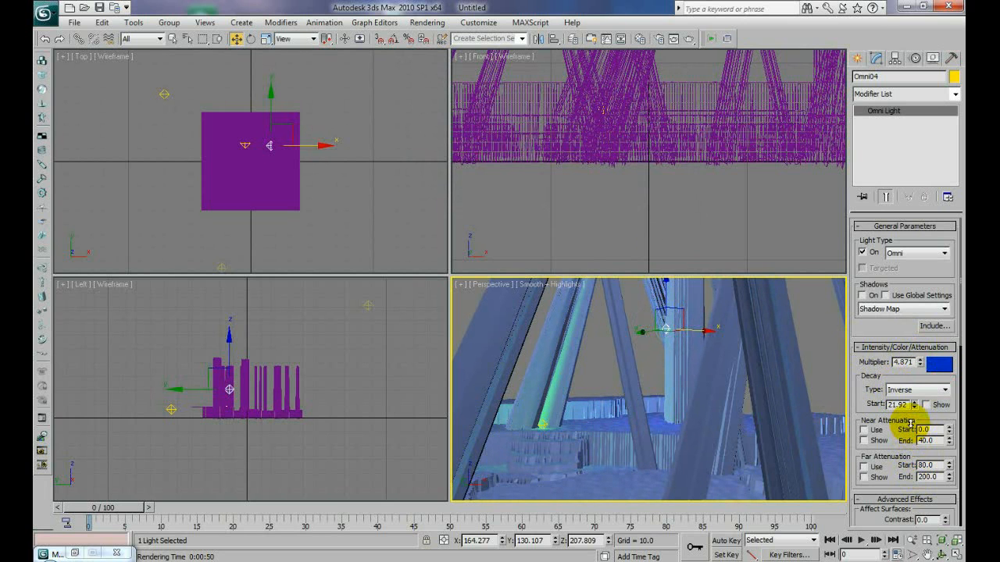
{"action": "mouse_move", "coordinate": [919, 363]}
{"action": "left_mouse_down"}
{"action": "mouse_move", "coordinate": [916, 322]}
{"action": "mouse_move", "coordinate": [914, 387]}
{"action": "mouse_move", "coordinate": [918, 348]}
{"action": "left_mouse_up"}
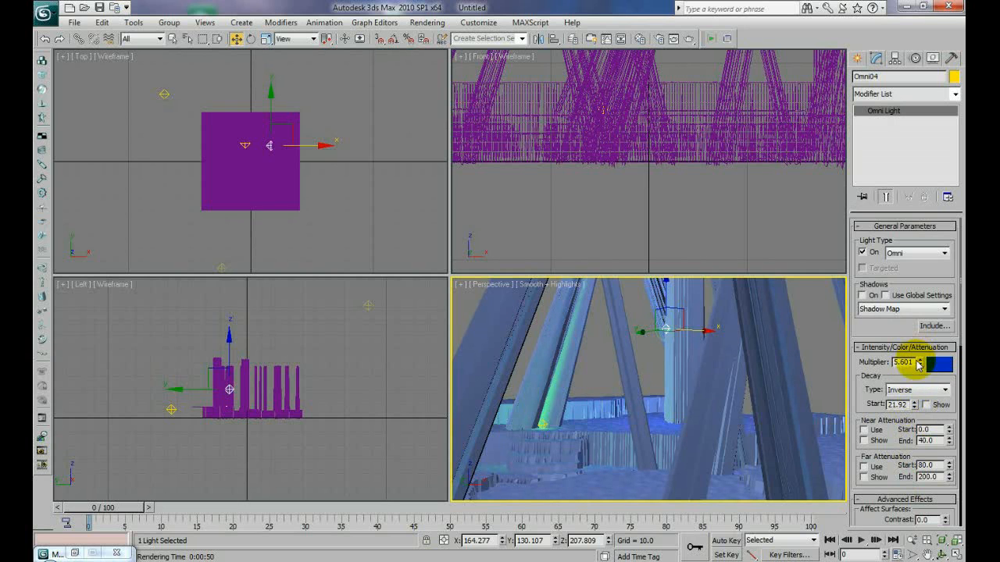
{"action": "mouse_move", "coordinate": [698, 333]}
{"action": "left_mouse_down"}
{"action": "mouse_move", "coordinate": [710, 330]}
{"action": "mouse_move", "coordinate": [642, 336]}
{"action": "mouse_move", "coordinate": [698, 339]}
{"action": "left_mouse_up"}
- Choose scene-light illumination for the perspective viewport and render the view to check the blue and green lights
{"action": "right_click", "coordinate": [549, 287]}
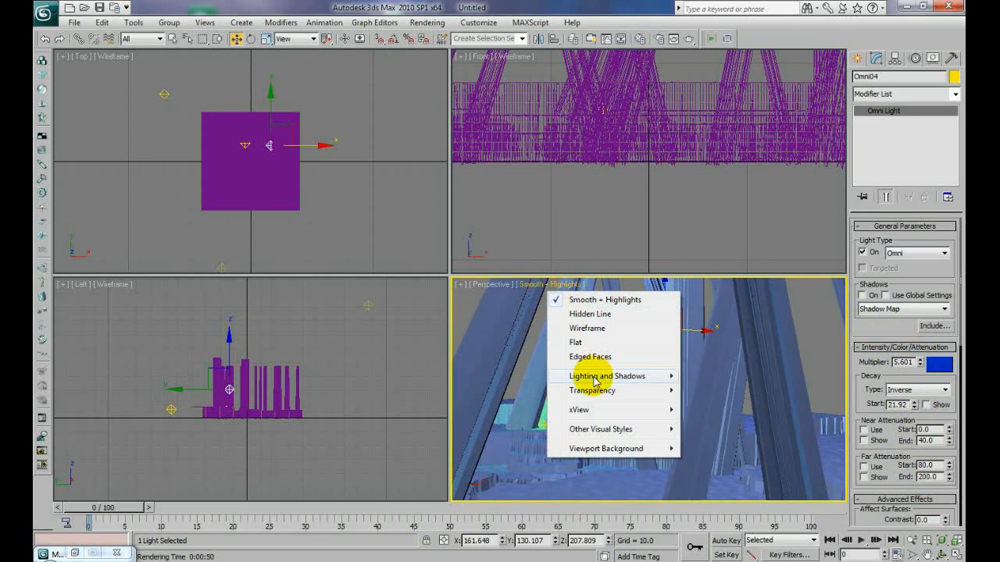
{"action": "mouse_move", "coordinate": [595, 381]}
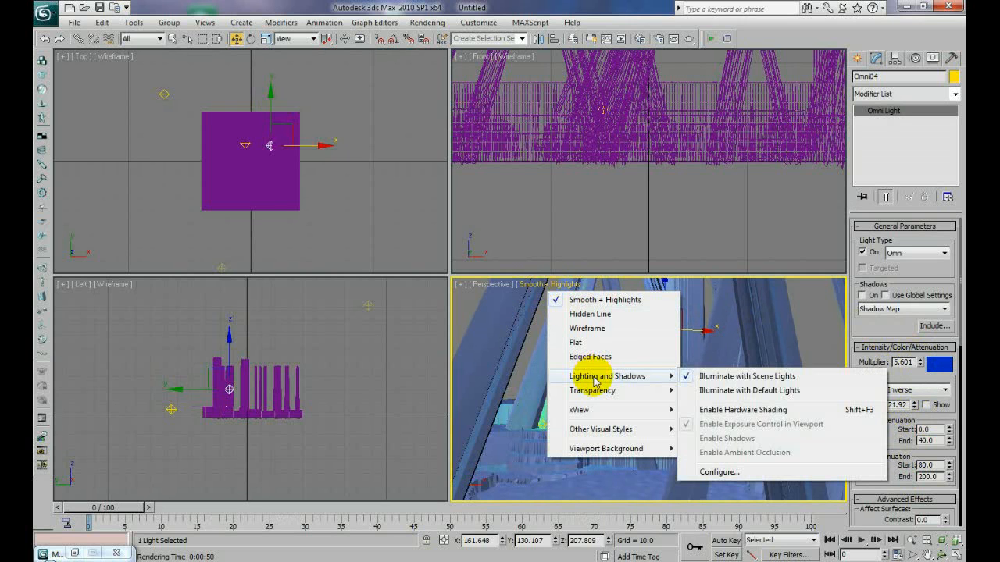
{"action": "left_click", "coordinate": [724, 378]}
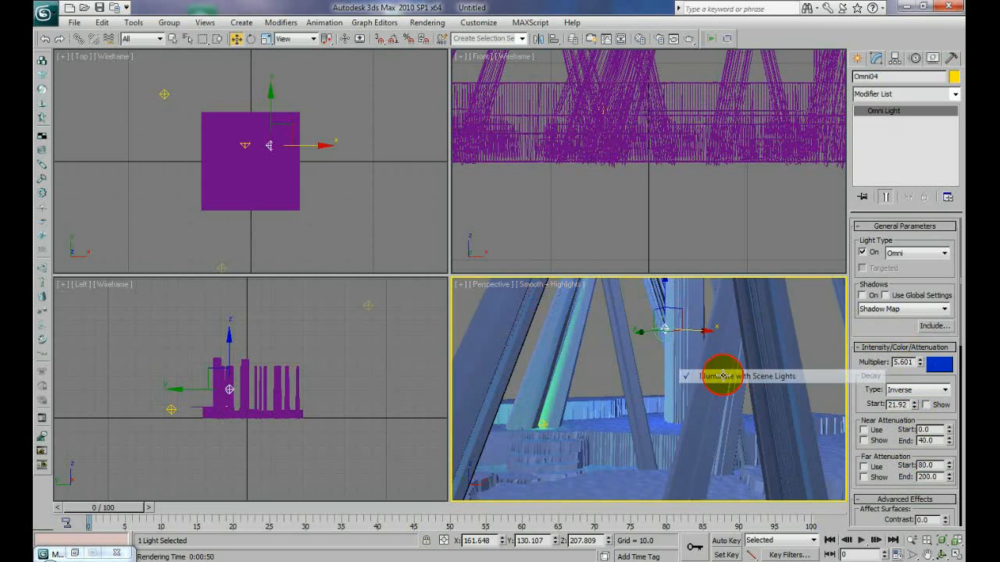
{"action": "left_click", "coordinate": [688, 43]}
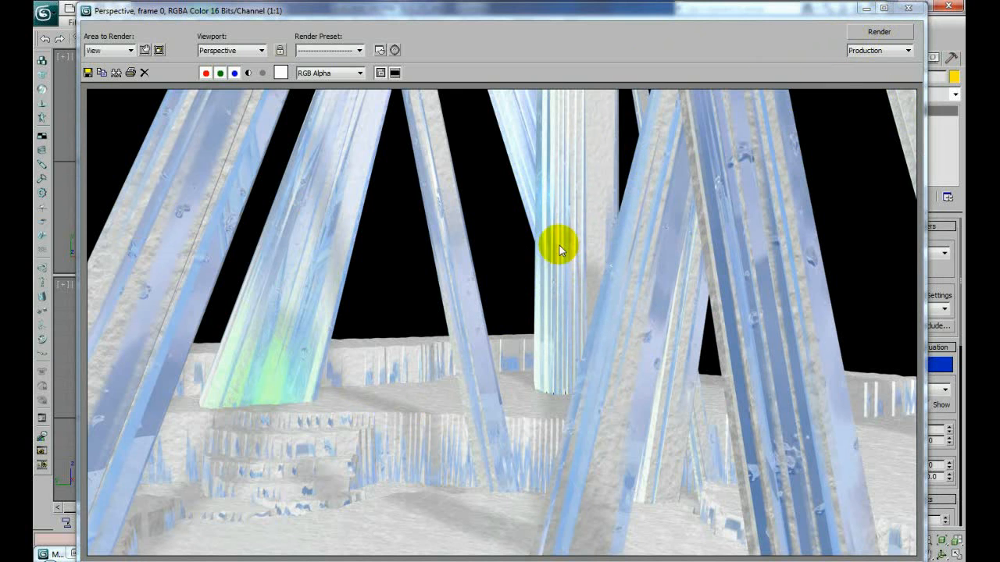
{"action": "left_click", "coordinate": [909, 10]}
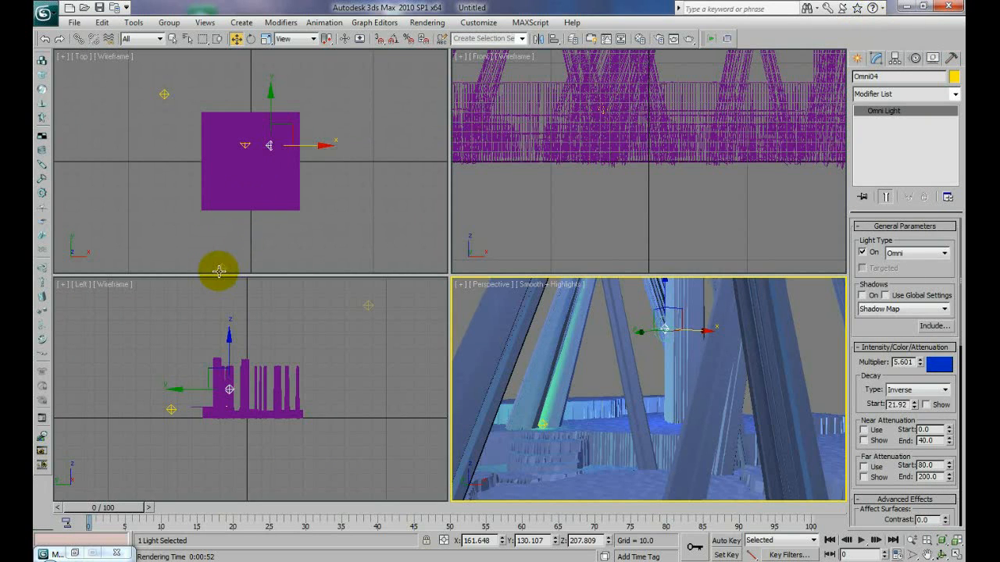
- Dim the two white omni lights outside the cave, setting Omni02's multiplier to 0.55 and Omni01's to 0.81
{"action": "left_click", "coordinate": [164, 94]}
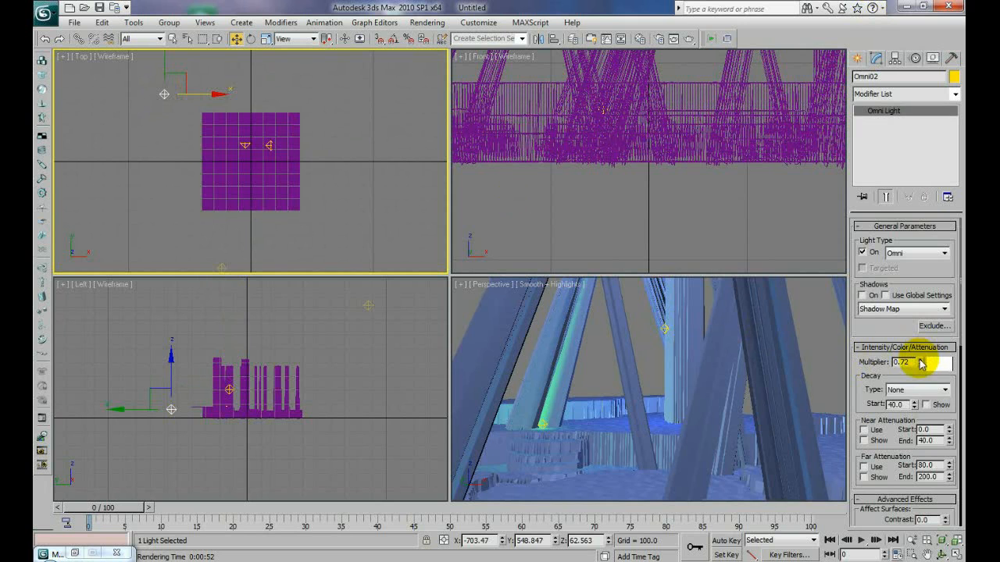
{"action": "left_click_drag", "start_coordinate": [922, 364], "coordinate": [919, 367]}
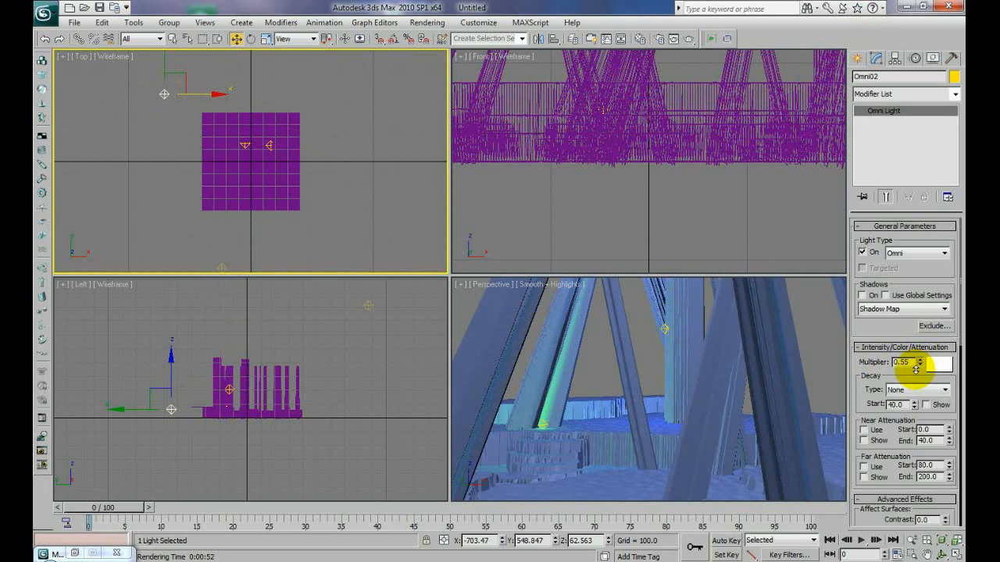
{"action": "left_click", "coordinate": [222, 268]}
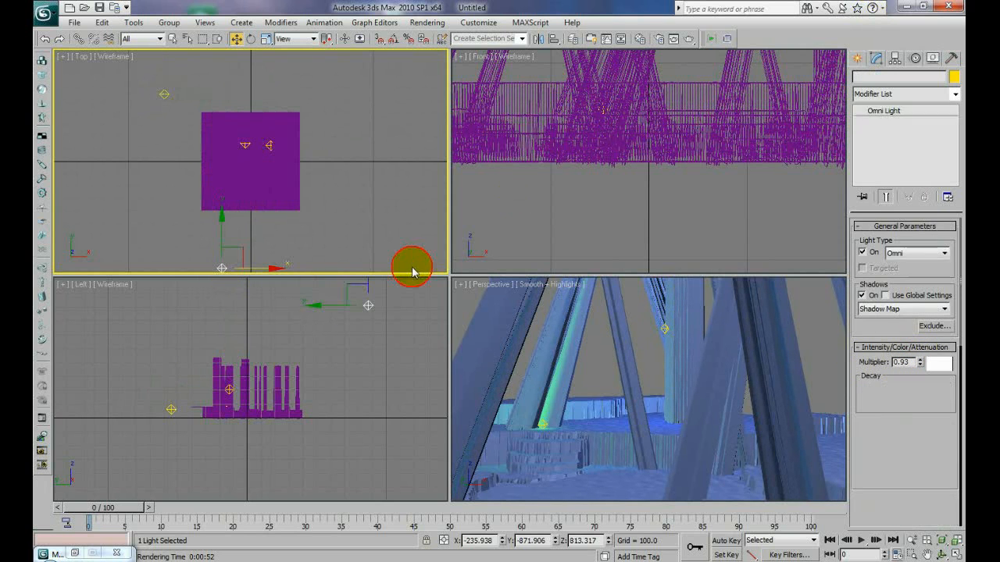
{"action": "left_click_drag", "start_coordinate": [922, 363], "coordinate": [923, 369]}
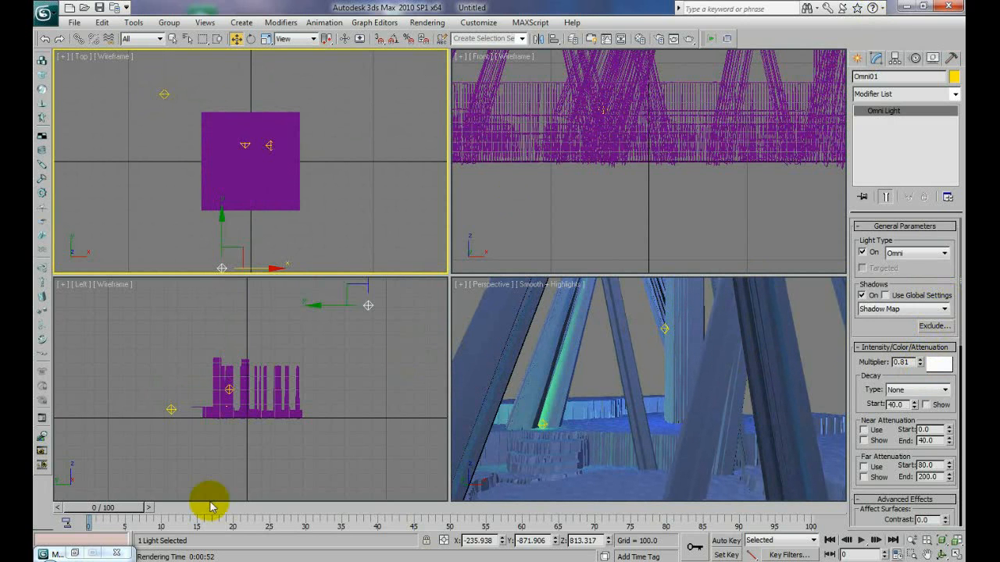
- Restore the minimized Material Editor window
{"action": "left_click", "coordinate": [73, 555]}
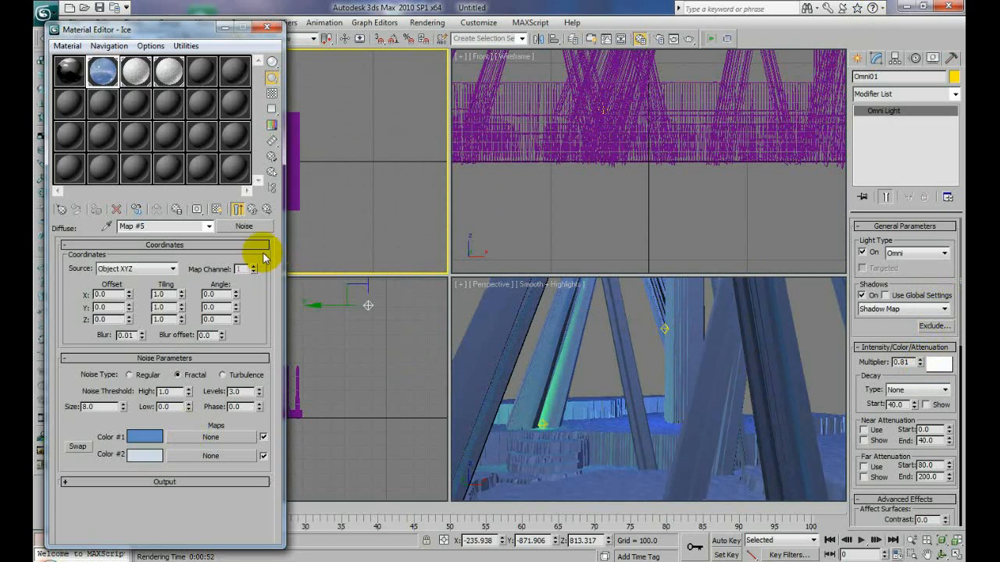
- Lower the blue omni light to about Z 58 at the crystal column's base and raise its multiplier to 8.626
{"action": "left_click", "coordinate": [661, 328]}
{"action": "left_click_drag", "start_coordinate": [655, 332], "coordinate": [669, 383]}
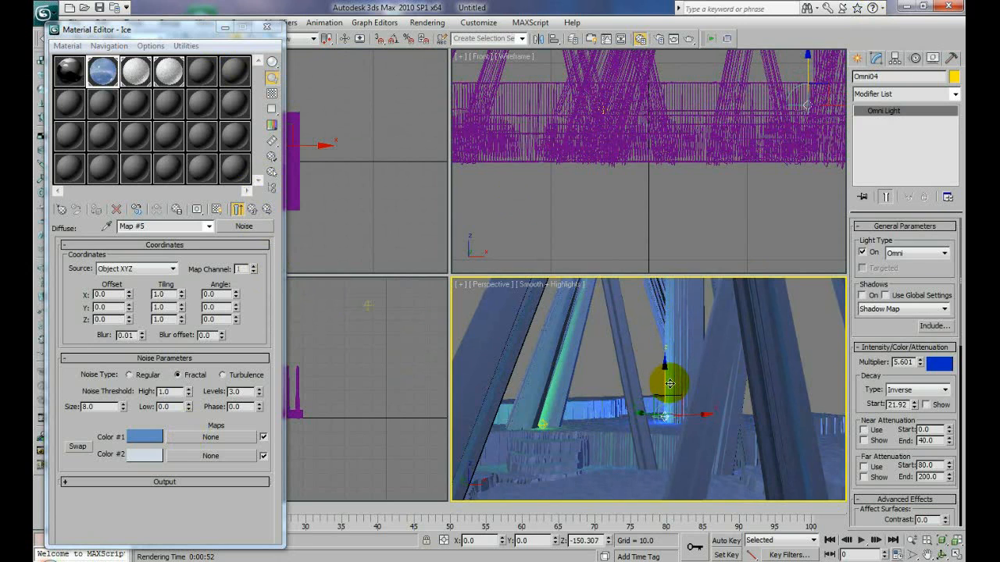
{"action": "mouse_move", "coordinate": [920, 363]}
{"action": "left_mouse_down"}
{"action": "mouse_move", "coordinate": [917, 327]}
{"action": "mouse_move", "coordinate": [919, 371]}
{"action": "left_mouse_up"}
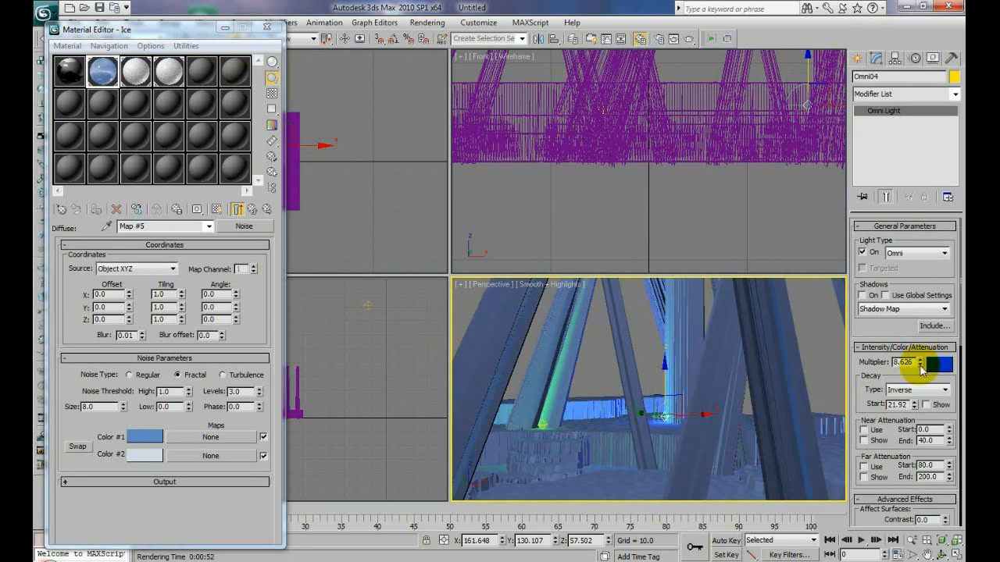
- Recolor the omni light at the crystal column's base dark red (about 153, 17, 17) and move it to about X 160, Y 75, Z 59
{"action": "left_click", "coordinate": [939, 365]}
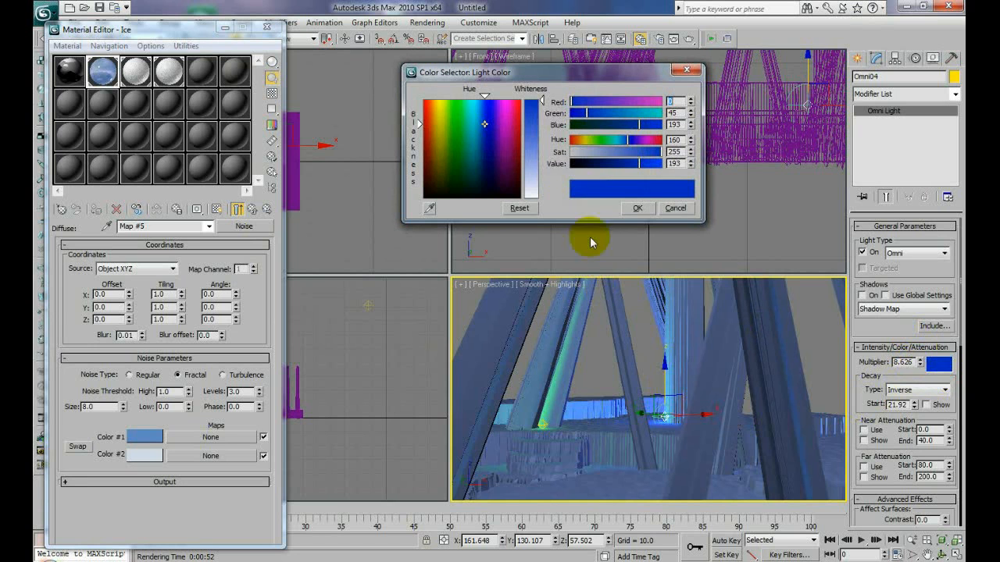
{"action": "left_click", "coordinate": [539, 113]}
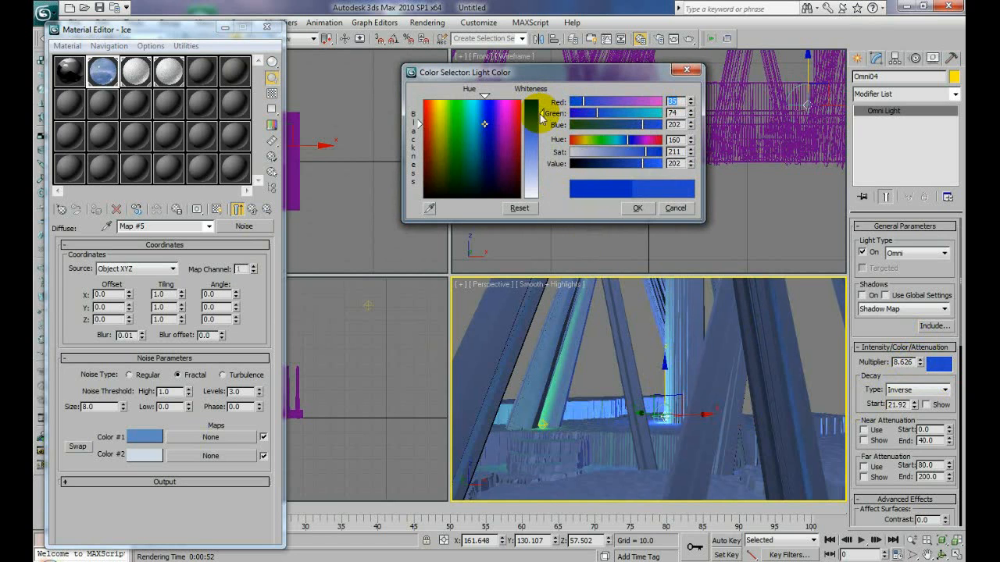
{"action": "left_click", "coordinate": [637, 207]}
{"action": "left_click", "coordinate": [422, 162]}
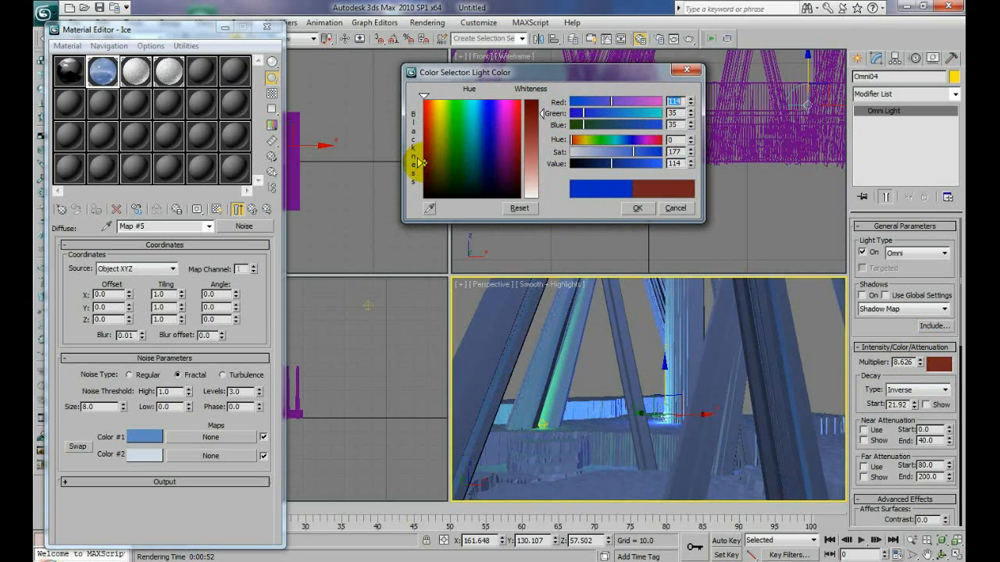
{"action": "left_click", "coordinate": [541, 106]}
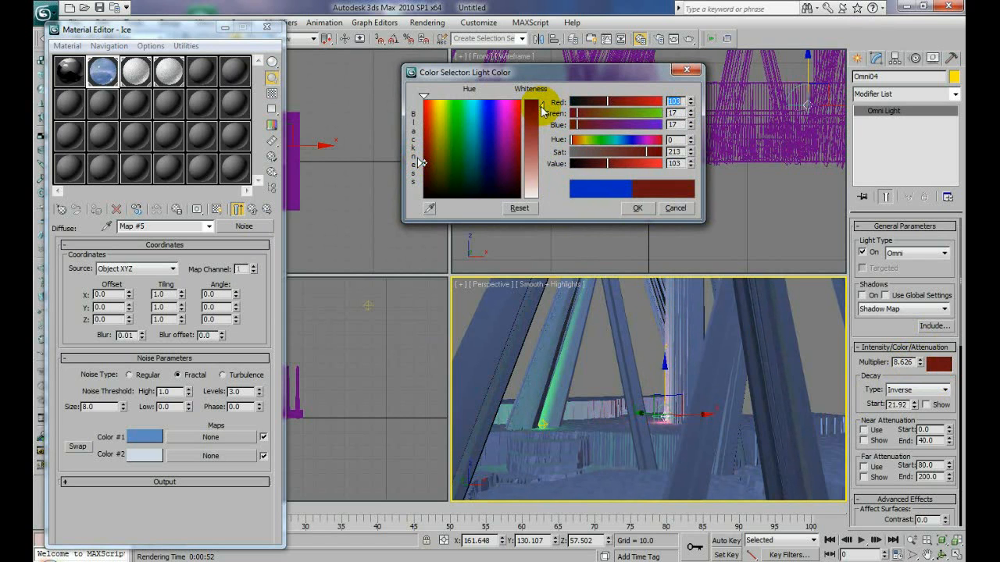
{"action": "left_click", "coordinate": [420, 132]}
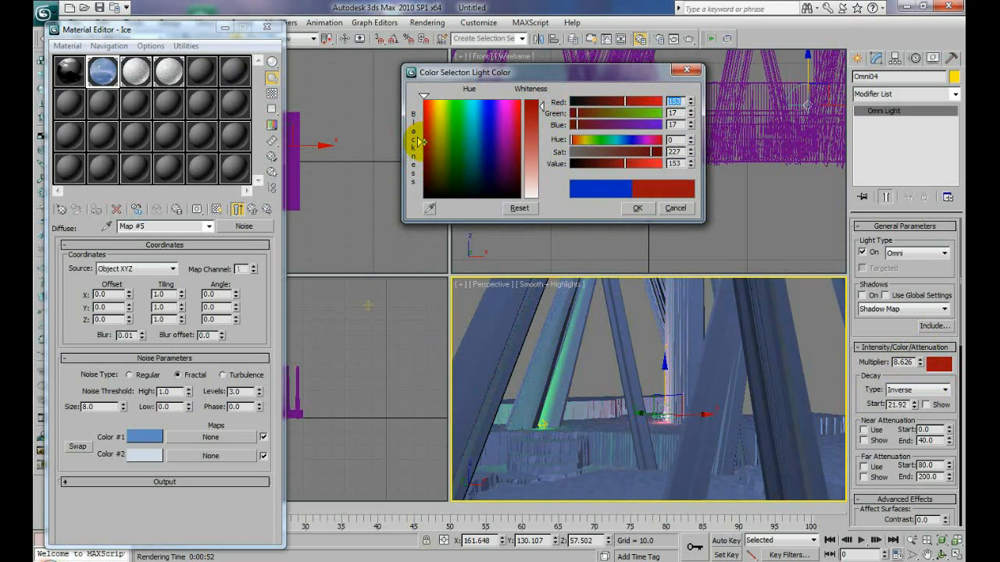
{"action": "left_click", "coordinate": [420, 142]}
{"action": "left_click", "coordinate": [637, 208]}
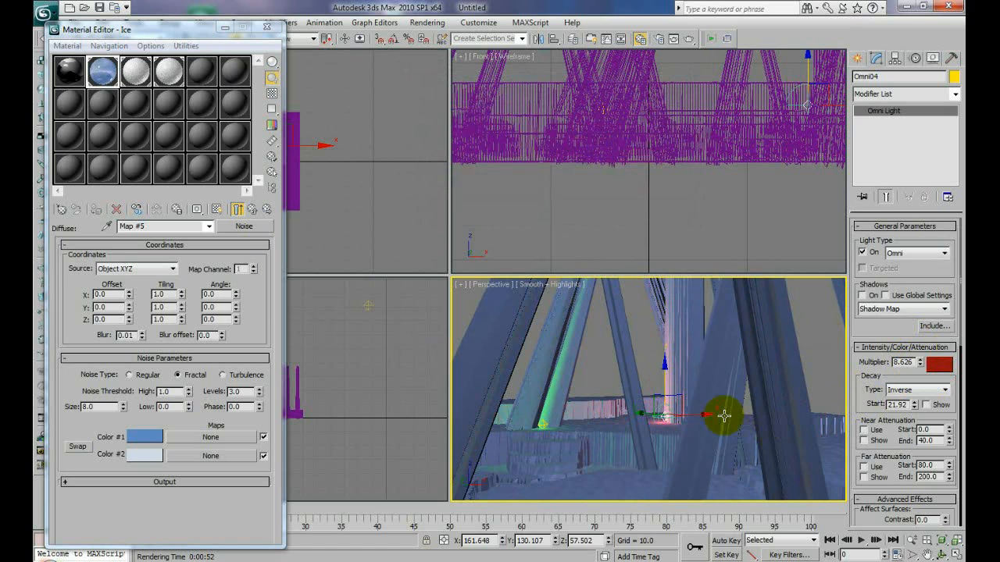
{"action": "left_click_drag", "start_coordinate": [695, 417], "coordinate": [704, 415]}
{"action": "left_click_drag", "start_coordinate": [664, 365], "coordinate": [661, 419]}
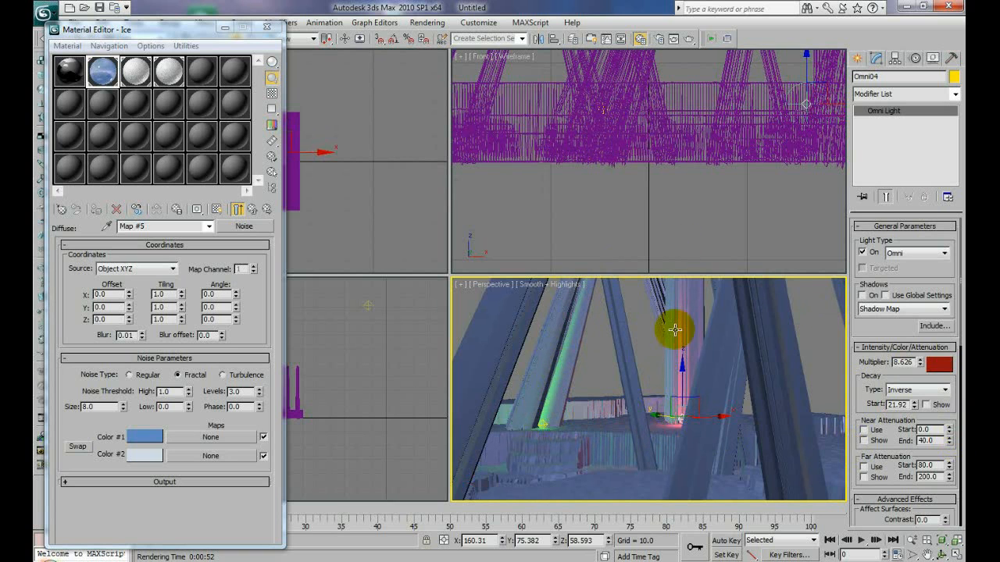
- Assign a Noise map as the scene's environment background map
{"action": "left_click", "coordinate": [429, 22]}
{"action": "left_click", "coordinate": [457, 138]}
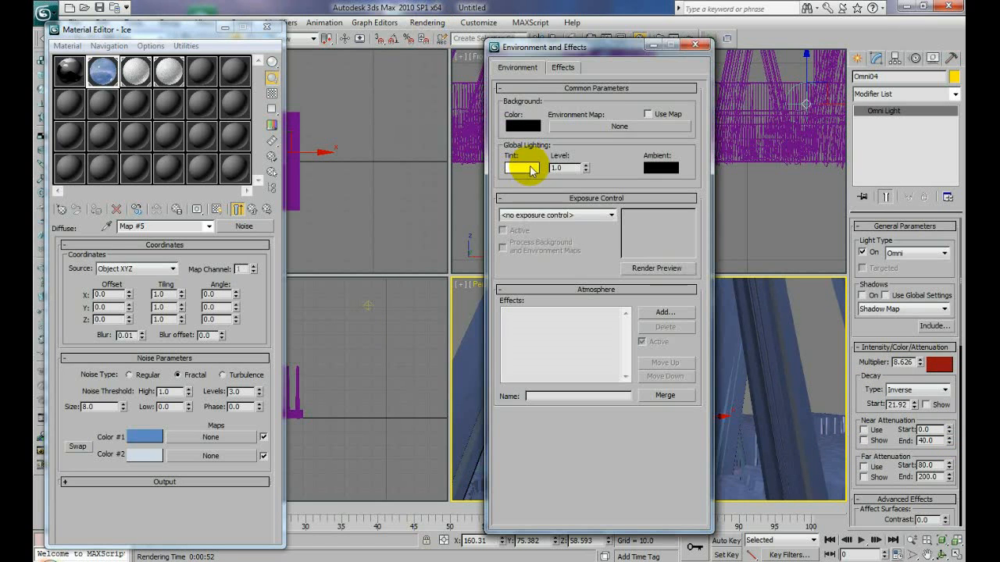
{"action": "left_click", "coordinate": [647, 115]}
{"action": "left_click", "coordinate": [639, 126]}
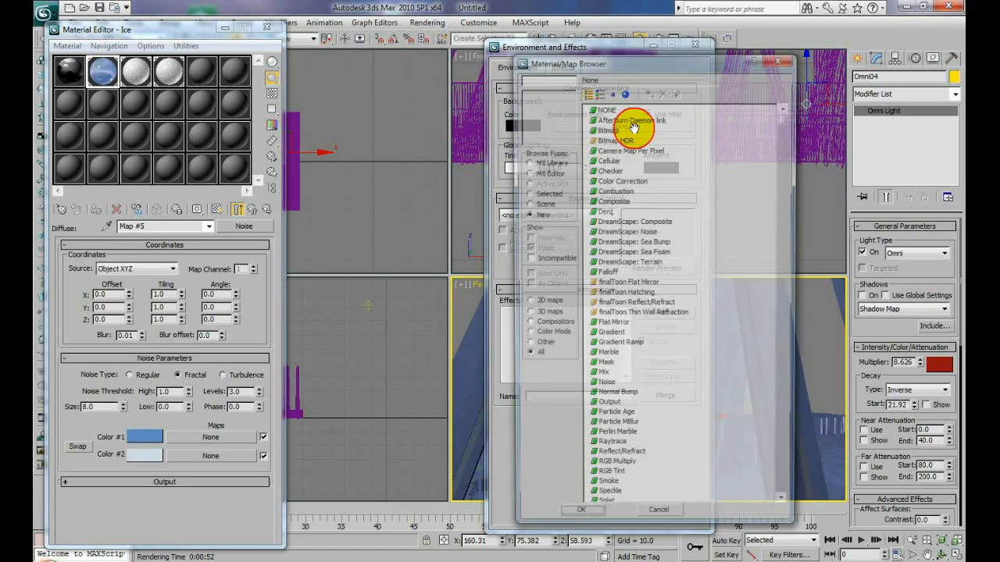
{"action": "left_click_drag", "start_coordinate": [609, 45], "coordinate": [679, 51]}
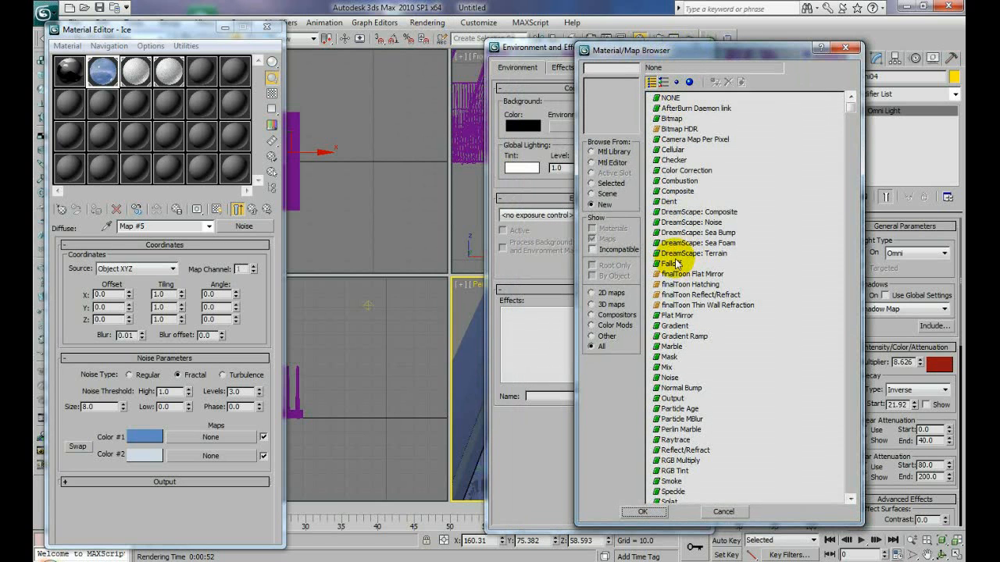
{"action": "double_click", "coordinate": [673, 383]}
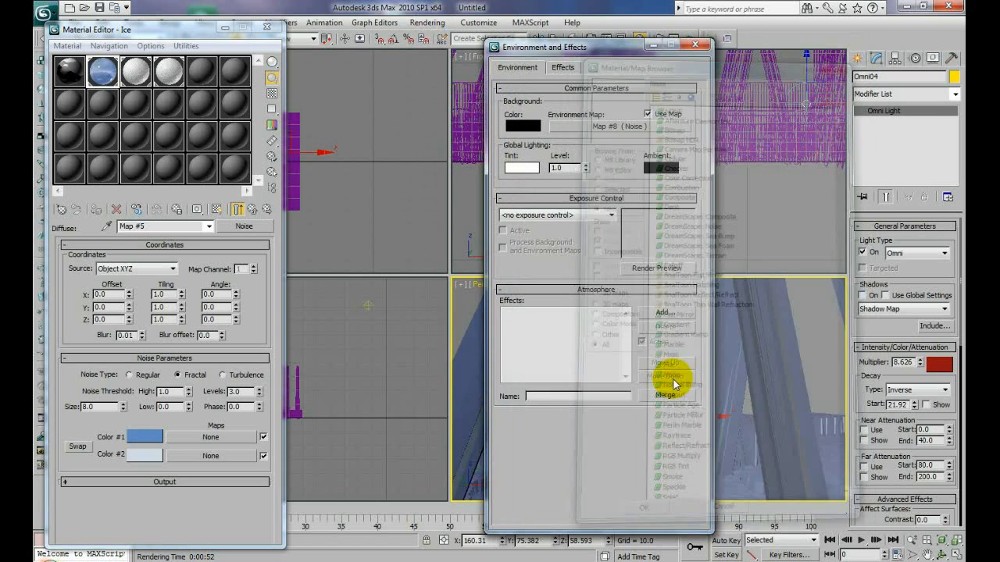
- Place the environment's Noise map in the fifth Material Editor sample slot and close the environment settings
{"action": "left_click_drag", "start_coordinate": [586, 126], "coordinate": [201, 80]}
{"action": "left_click", "coordinate": [138, 326]}
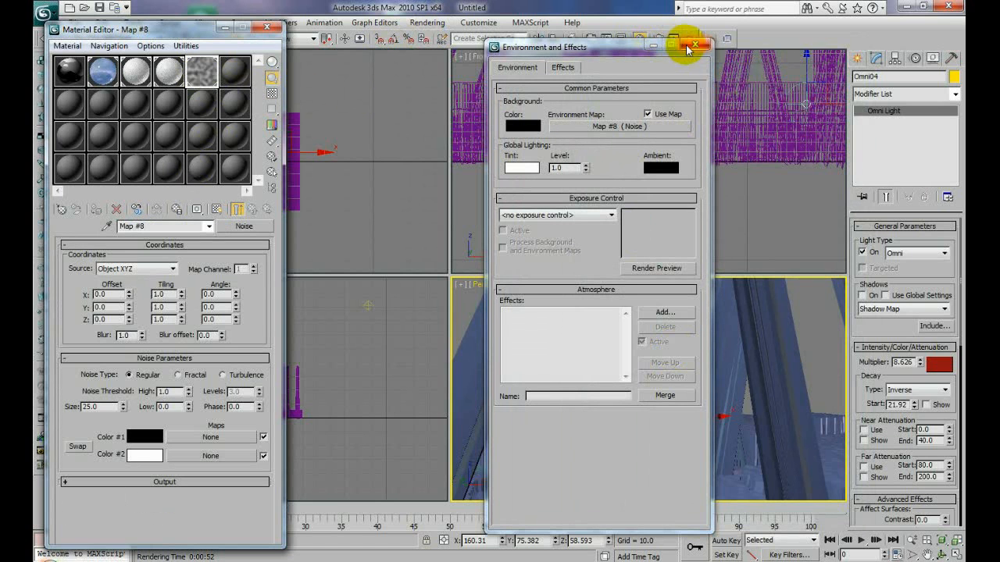
{"action": "left_click", "coordinate": [694, 44]}
- Display the environment map as the viewport background in the active perspective view
{"action": "left_click_drag", "start_coordinate": [208, 27], "coordinate": [224, 81]}
{"action": "left_click", "coordinate": [204, 22]}
{"action": "mouse_move", "coordinate": [249, 268]}
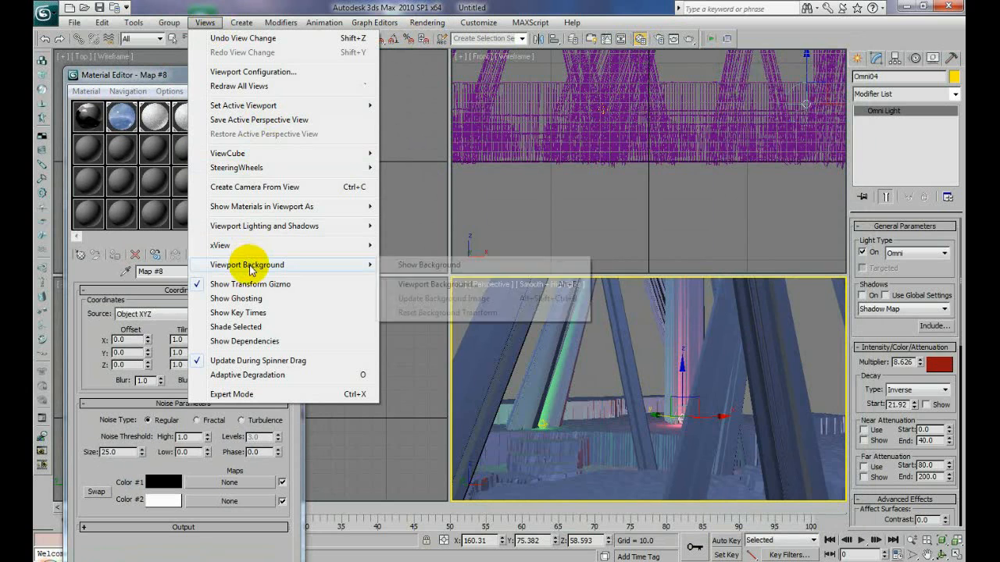
{"action": "left_click", "coordinate": [448, 285]}
{"action": "left_click", "coordinate": [500, 175]}
{"action": "left_click", "coordinate": [521, 331]}
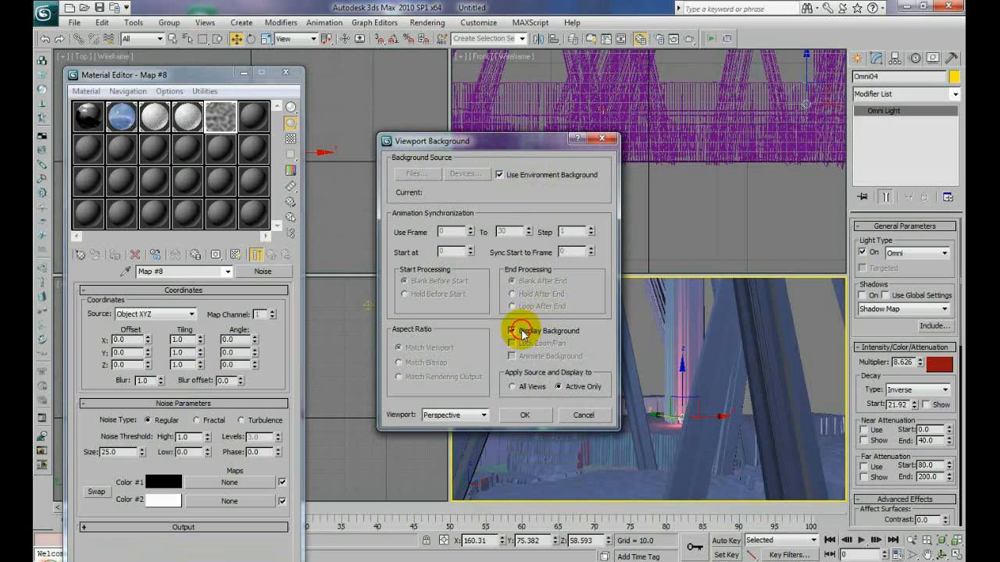
{"action": "left_click", "coordinate": [527, 415]}
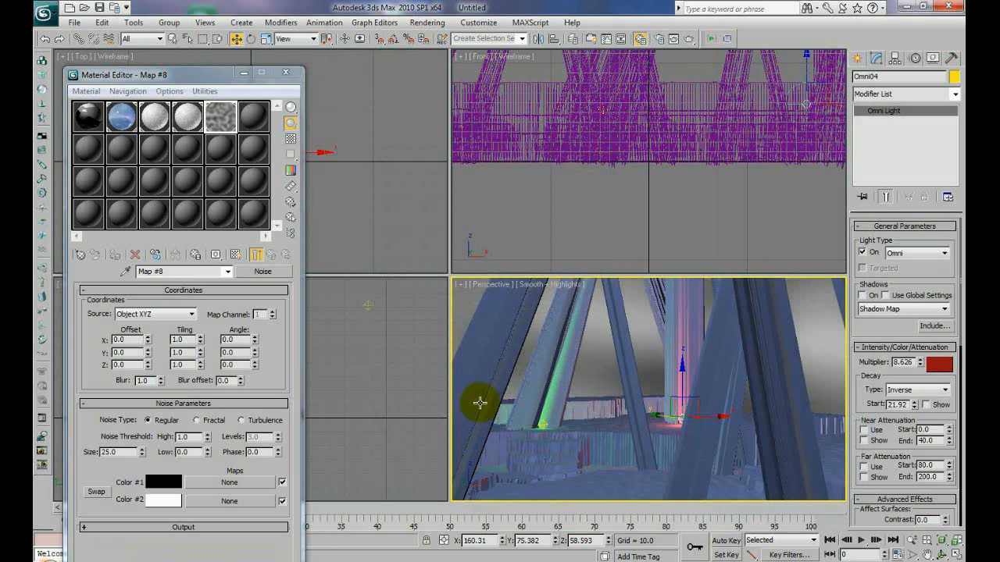
- Maximize the perspective viewport and hide all geometry by category so the background is unobstructed
{"action": "left_click", "coordinate": [954, 555]}
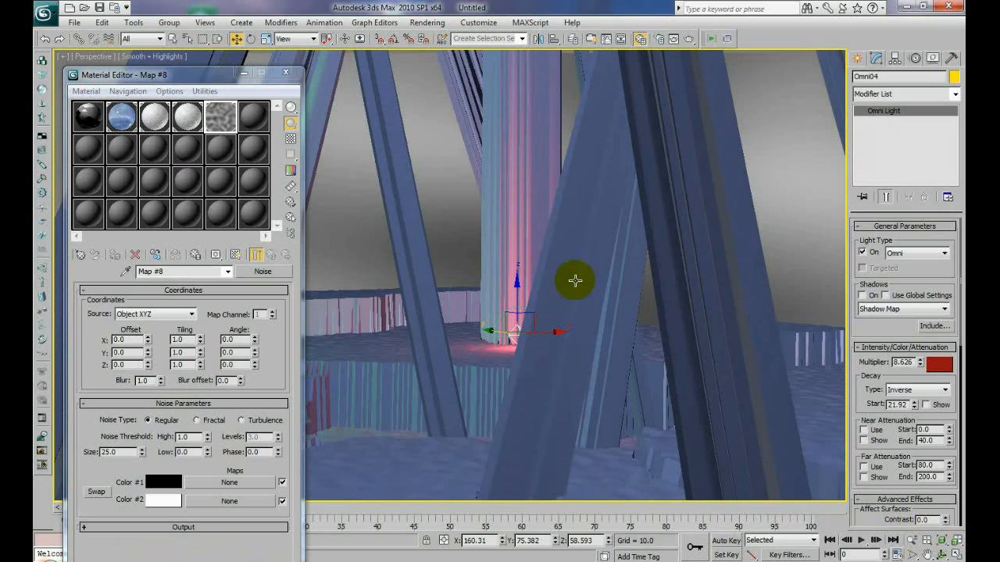
{"action": "left_click", "coordinate": [926, 554]}
{"action": "left_click_drag", "start_coordinate": [472, 262], "coordinate": [538, 290]}
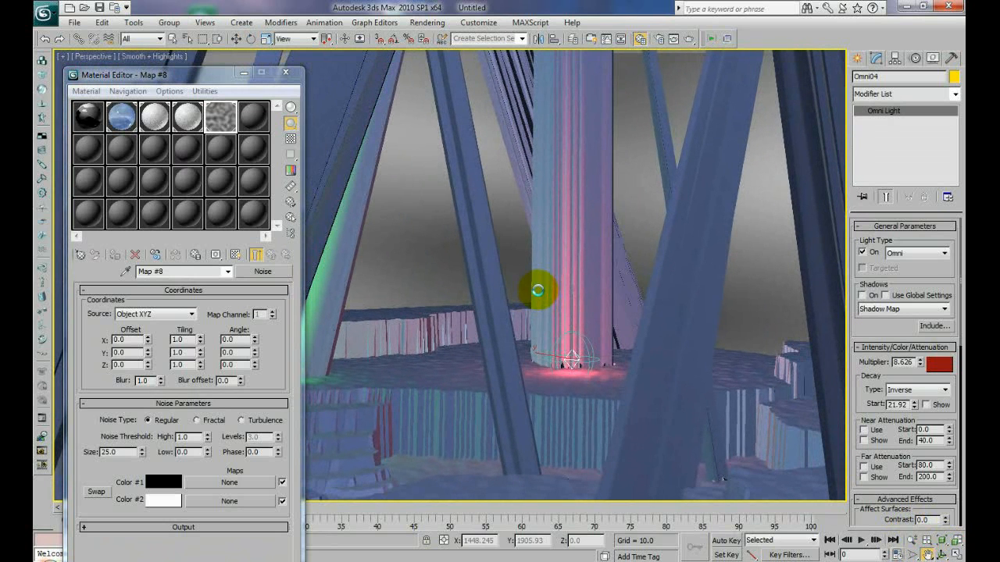
{"action": "left_click_drag", "start_coordinate": [214, 77], "coordinate": [189, 50]}
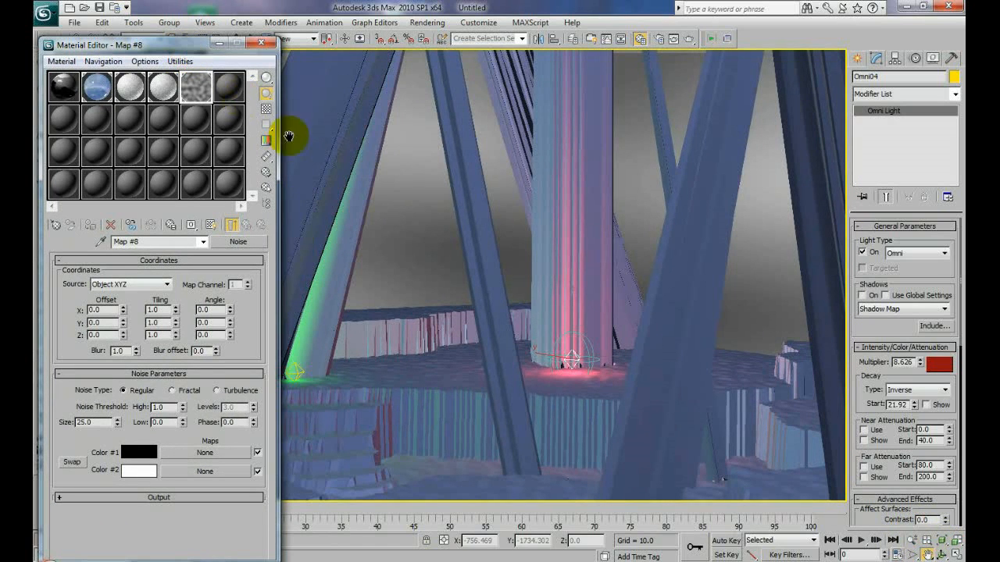
{"action": "left_click", "coordinate": [932, 59]}
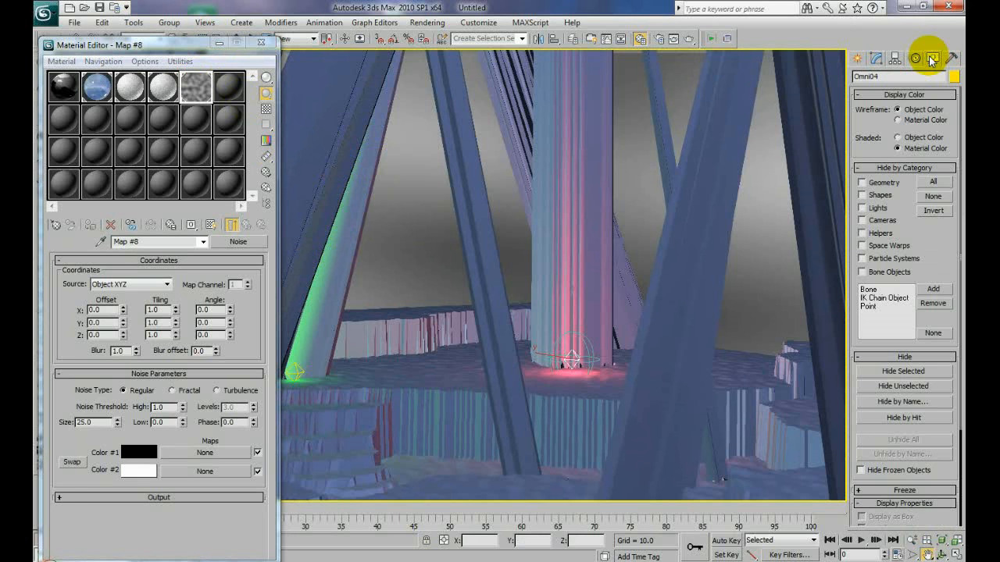
{"action": "left_click", "coordinate": [861, 183]}
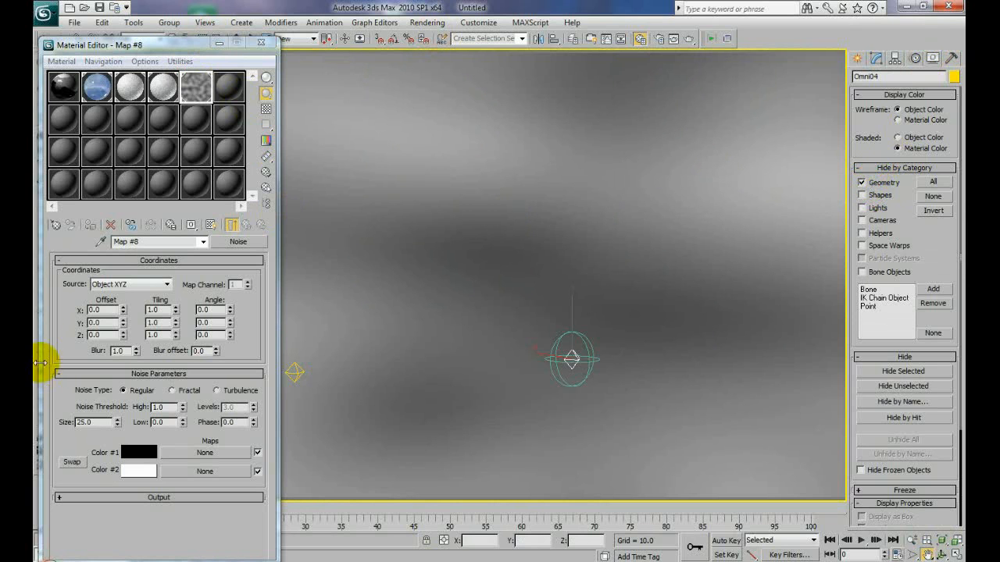
- Change the background Noise map's coordinate source to Explicit Map Channel
{"action": "left_click_drag", "start_coordinate": [172, 115], "coordinate": [199, 91]}
{"action": "left_click", "coordinate": [107, 284]}
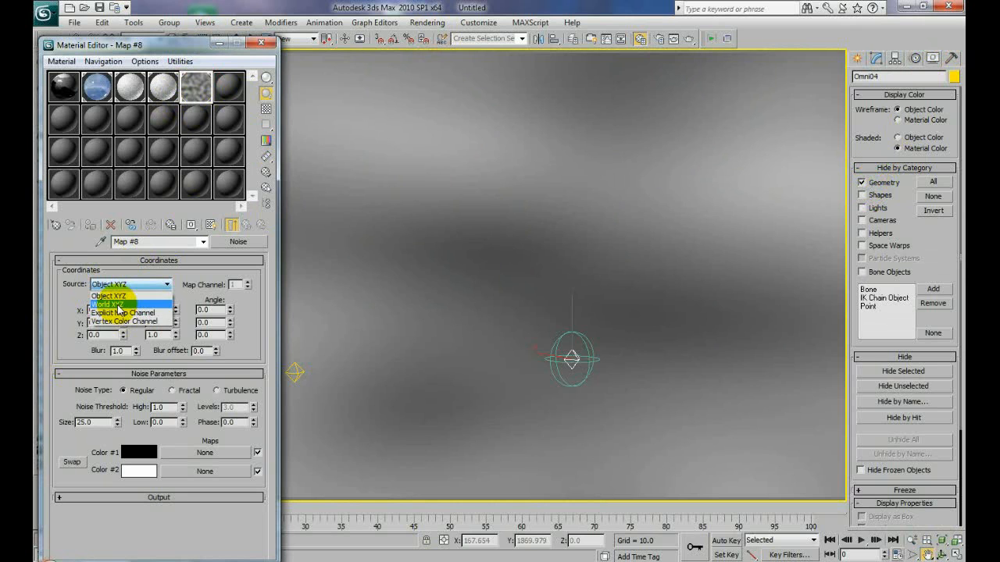
{"action": "left_click", "coordinate": [119, 313]}
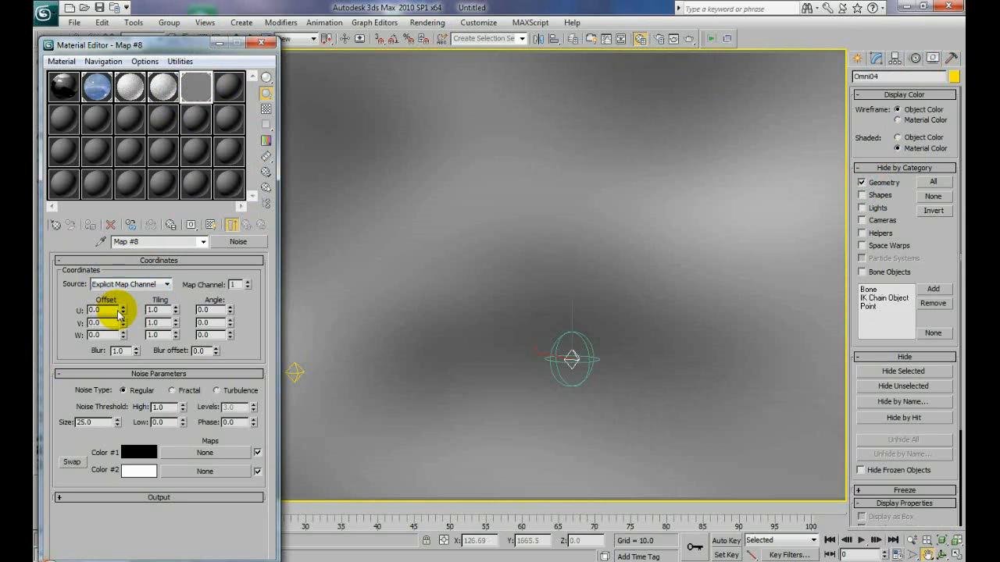
{"action": "mouse_move", "coordinate": [109, 45]}
{"action": "left_mouse_down"}
{"action": "mouse_move", "coordinate": [539, 24]}
{"action": "mouse_move", "coordinate": [336, 37]}
{"action": "mouse_move", "coordinate": [113, 35]}
{"action": "left_mouse_up"}
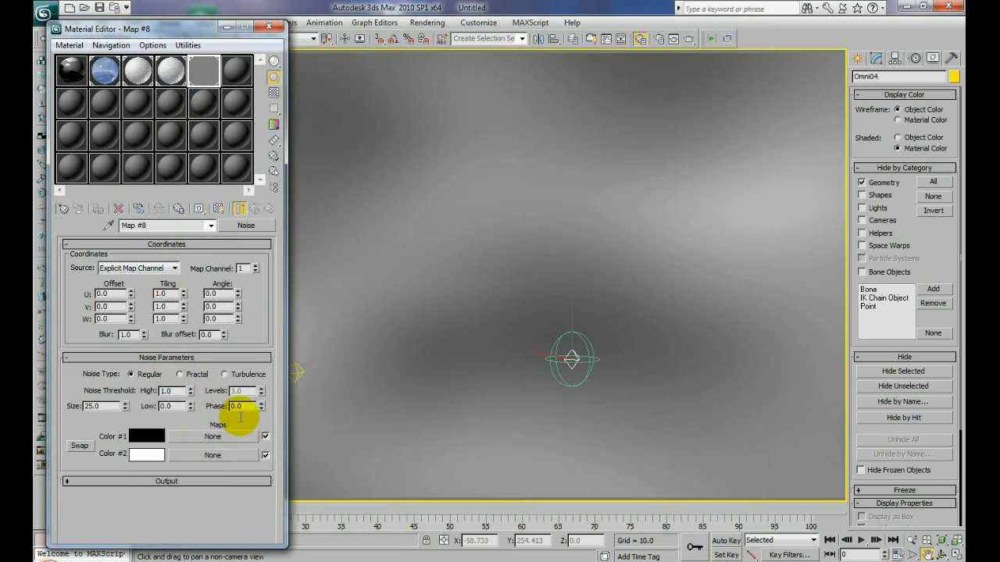
- Make the background noise fractal with blur 0.01, 10 levels and a low threshold of 0.405
{"action": "left_click", "coordinate": [179, 374]}
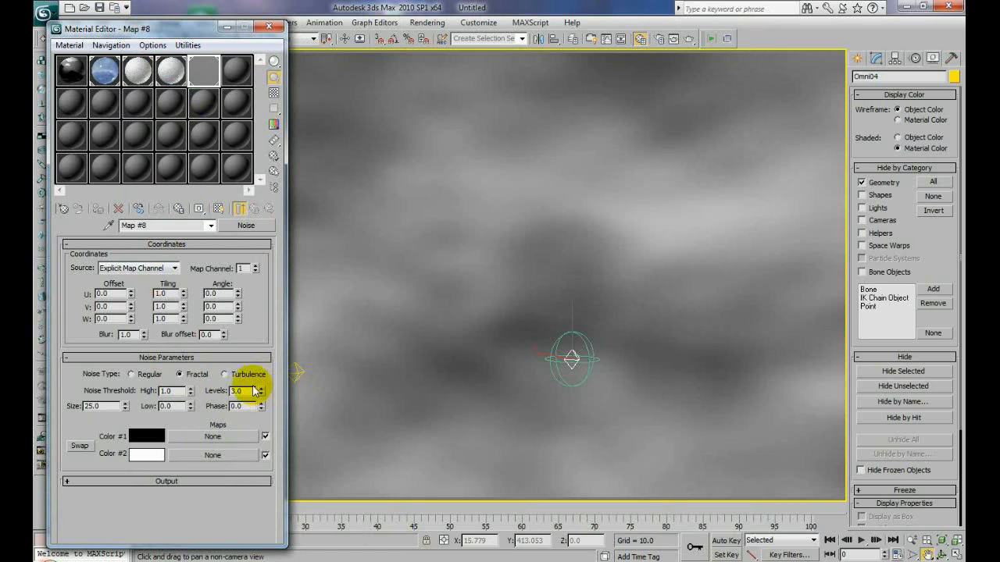
{"action": "left_click_drag", "start_coordinate": [144, 336], "coordinate": [129, 442]}
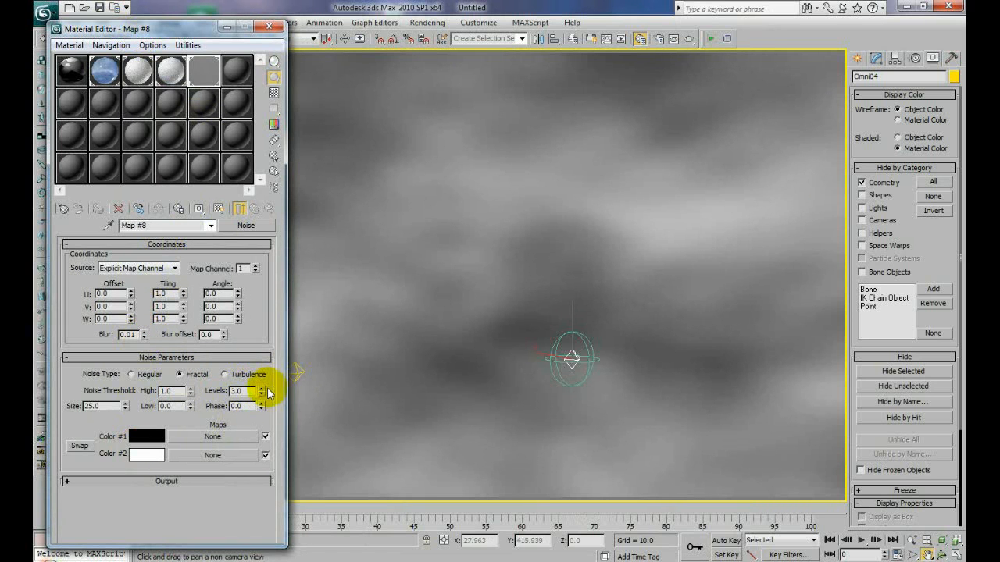
{"action": "left_click_drag", "start_coordinate": [262, 393], "coordinate": [257, 226]}
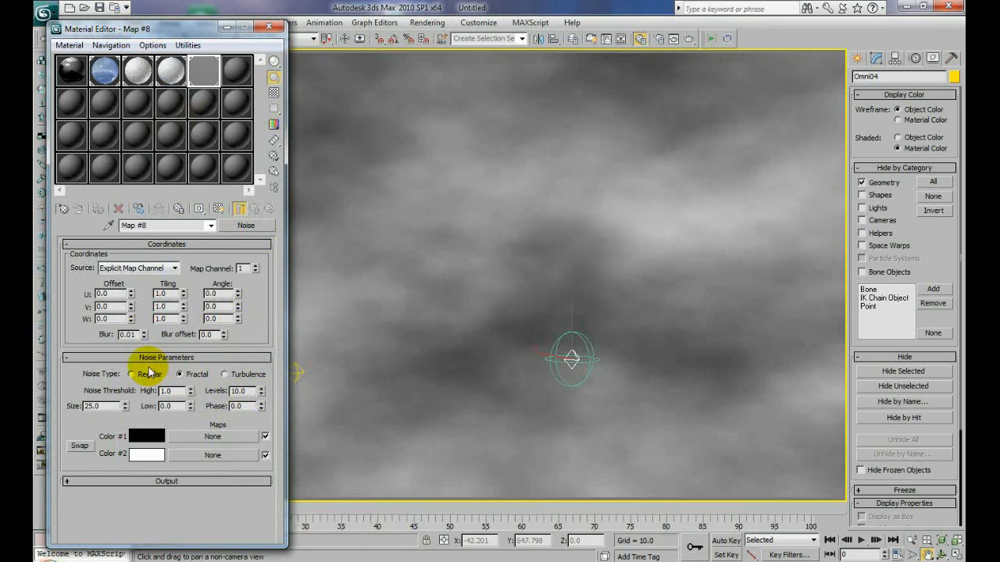
{"action": "left_click_drag", "start_coordinate": [190, 406], "coordinate": [190, 351]}
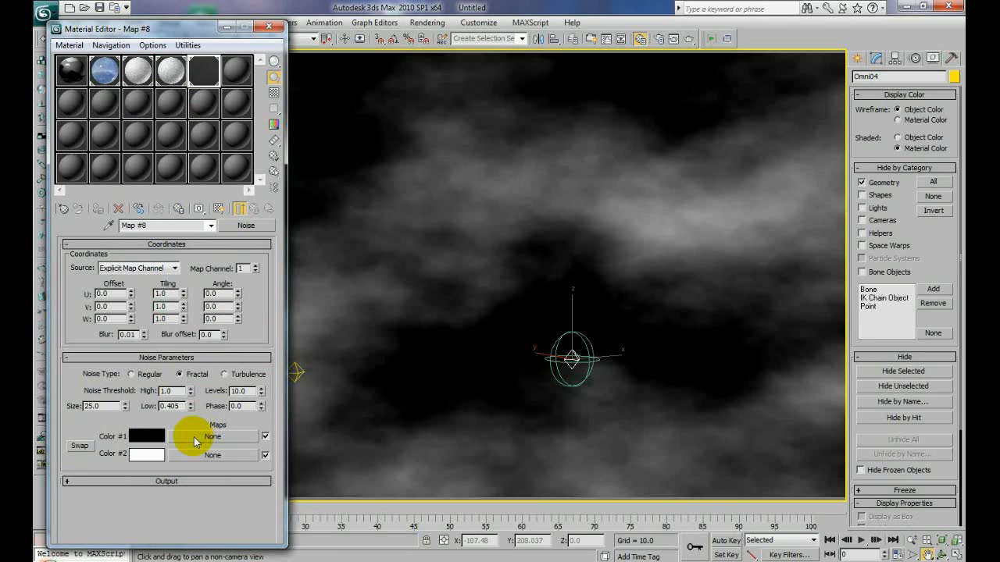
- Set the background noise's Color #1 to a sky blue of about RGB 92, 127, 197
{"action": "left_click", "coordinate": [151, 435]}
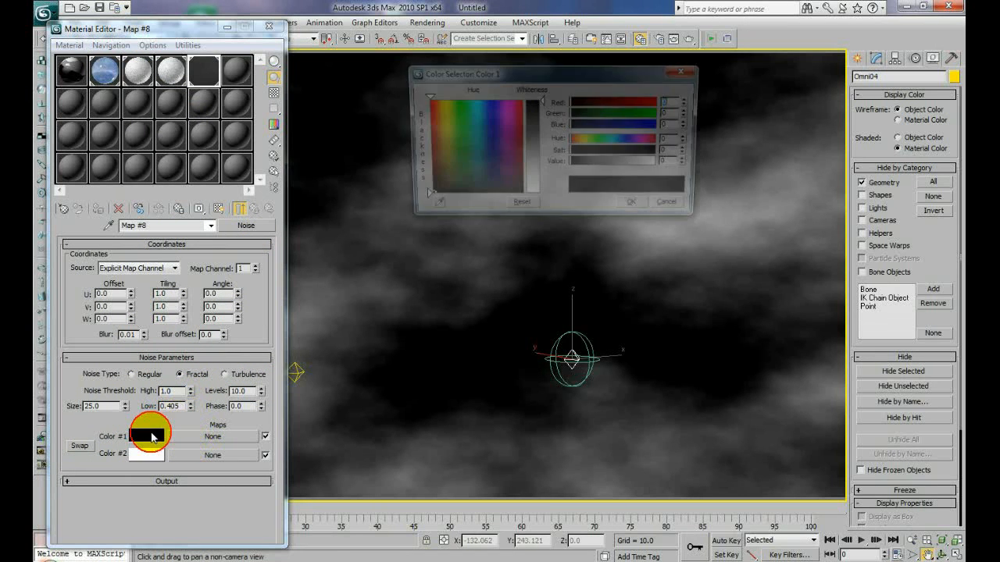
{"action": "left_click", "coordinate": [482, 135]}
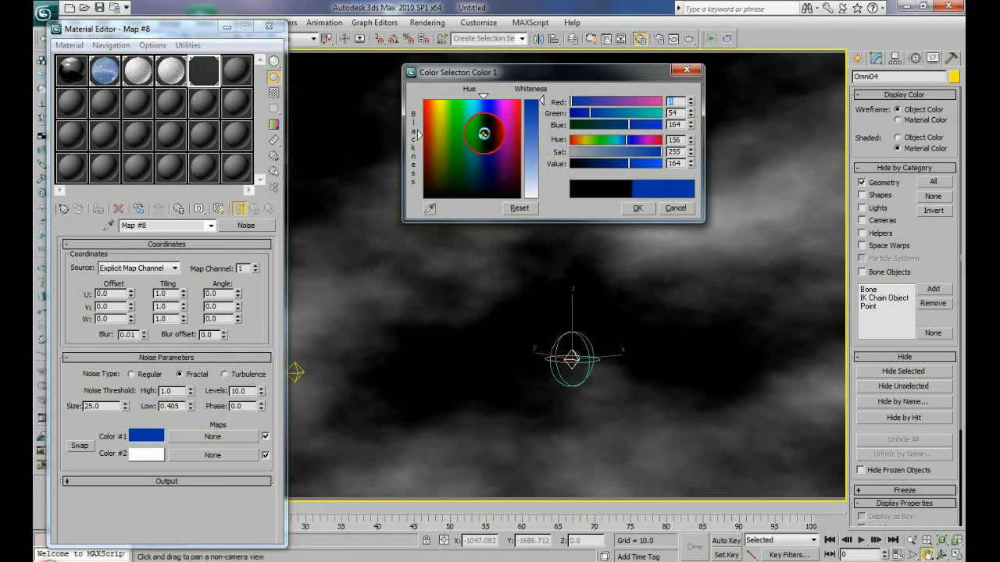
{"action": "left_click", "coordinate": [534, 136]}
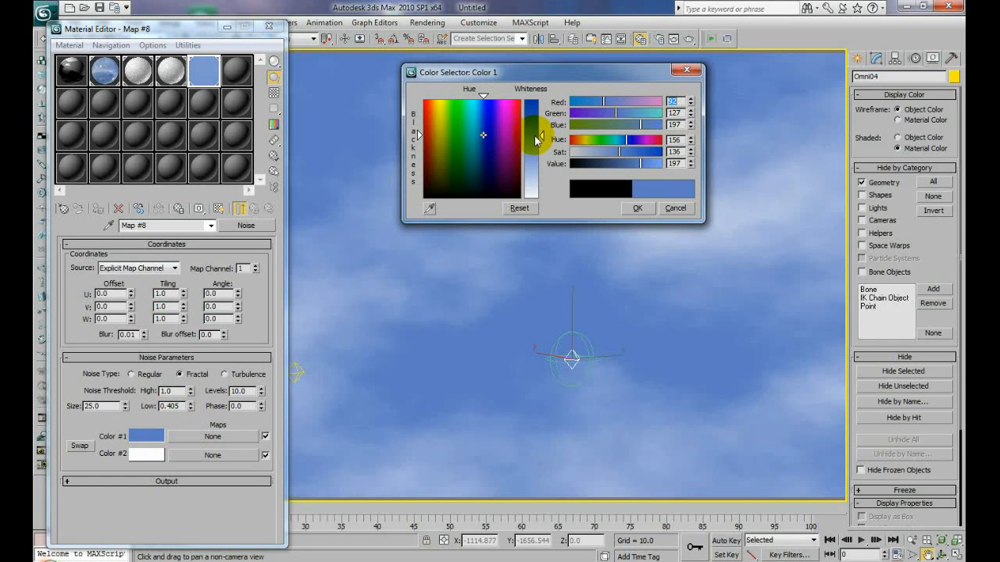
{"action": "left_click", "coordinate": [637, 207]}
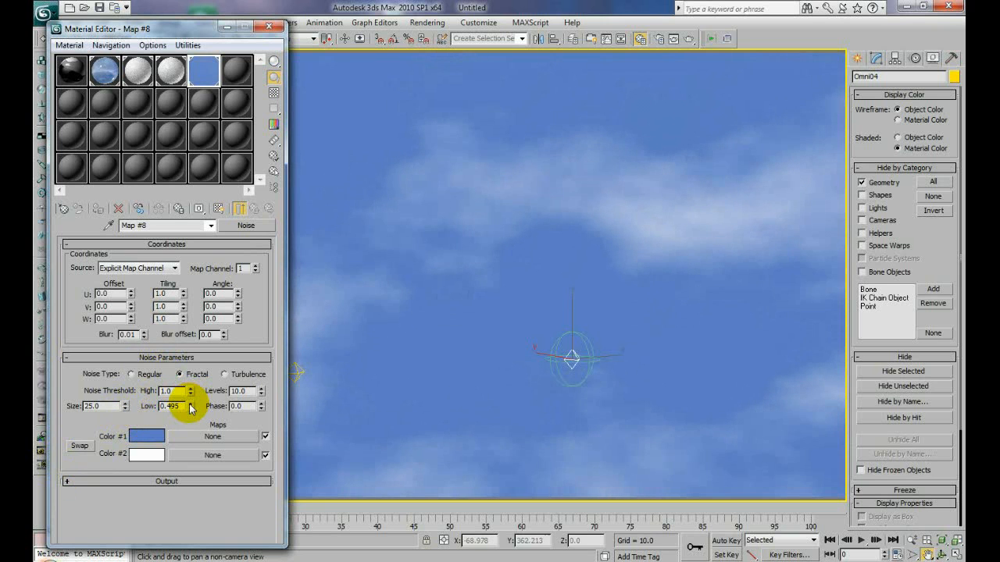
- Stretch the clouds by setting the noise map's V tiling to 2.0, low threshold to 0.475 and size to 28.1
{"action": "left_click_drag", "start_coordinate": [172, 28], "coordinate": [629, 26]}
{"action": "left_click_drag", "start_coordinate": [643, 301], "coordinate": [644, 299]}
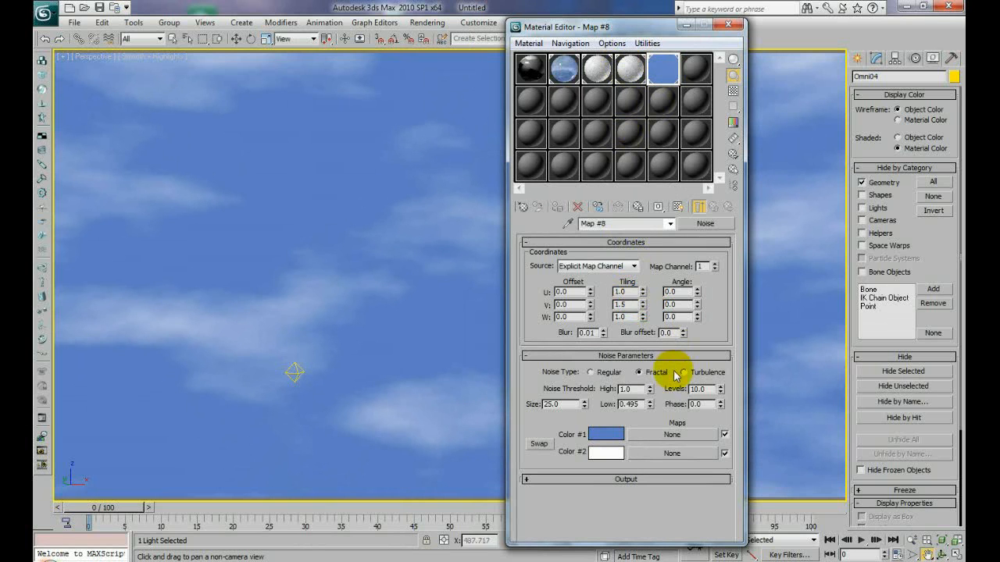
{"action": "left_click", "coordinate": [642, 303]}
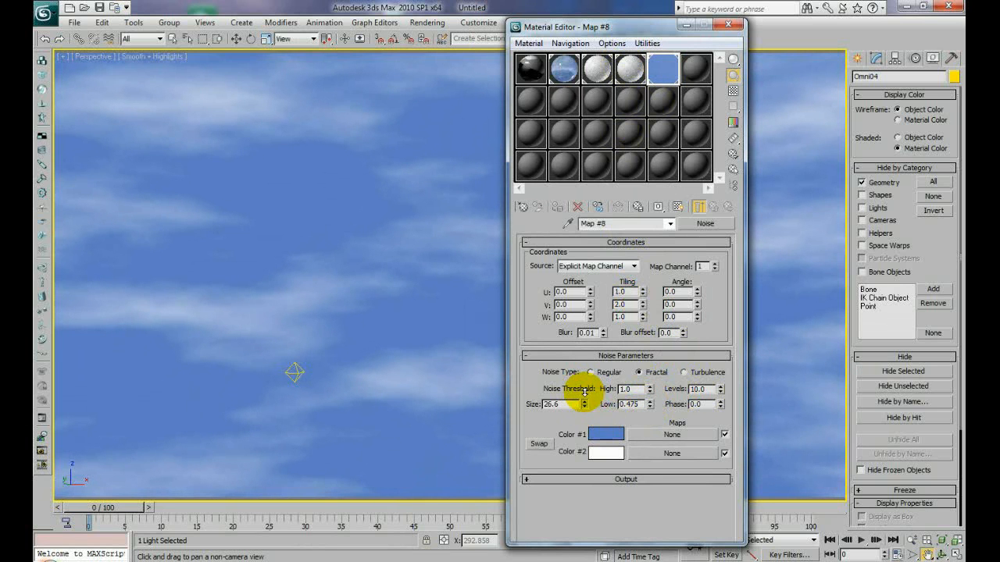
{"action": "left_click_drag", "start_coordinate": [583, 404], "coordinate": [588, 431]}
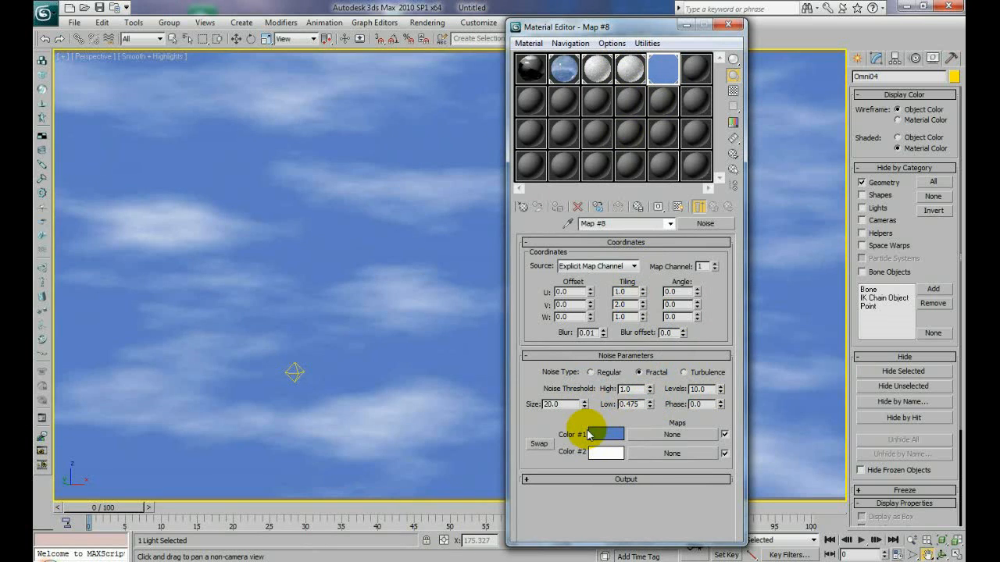
{"action": "mouse_move", "coordinate": [586, 409]}
{"action": "left_mouse_down"}
{"action": "mouse_move", "coordinate": [585, 358]}
{"action": "mouse_move", "coordinate": [590, 413]}
{"action": "mouse_move", "coordinate": [585, 383]}
{"action": "mouse_move", "coordinate": [581, 416]}
{"action": "left_mouse_up"}
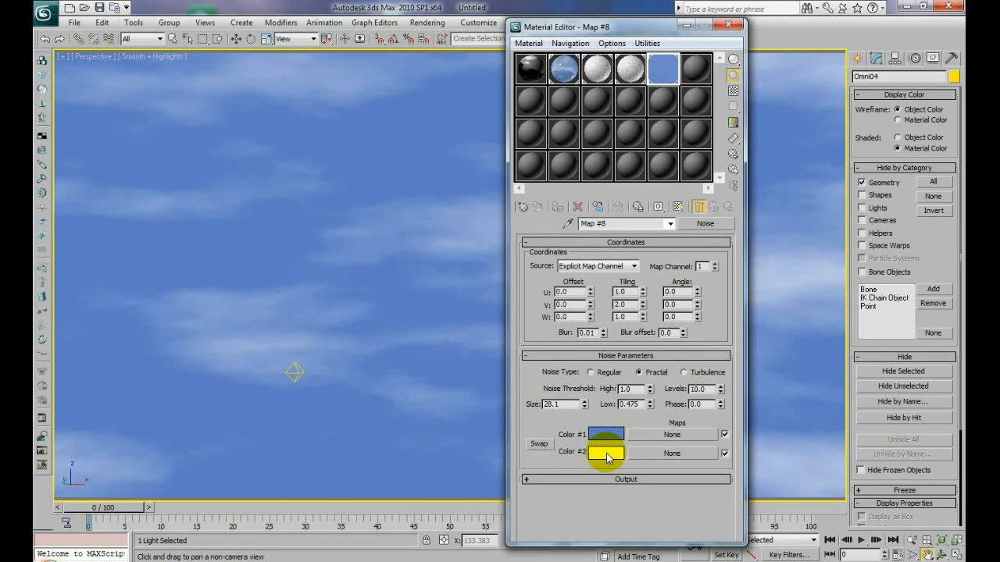
- Assign a new Noise map to the Color #2 map slot of the background noise
{"action": "left_click", "coordinate": [669, 454]}
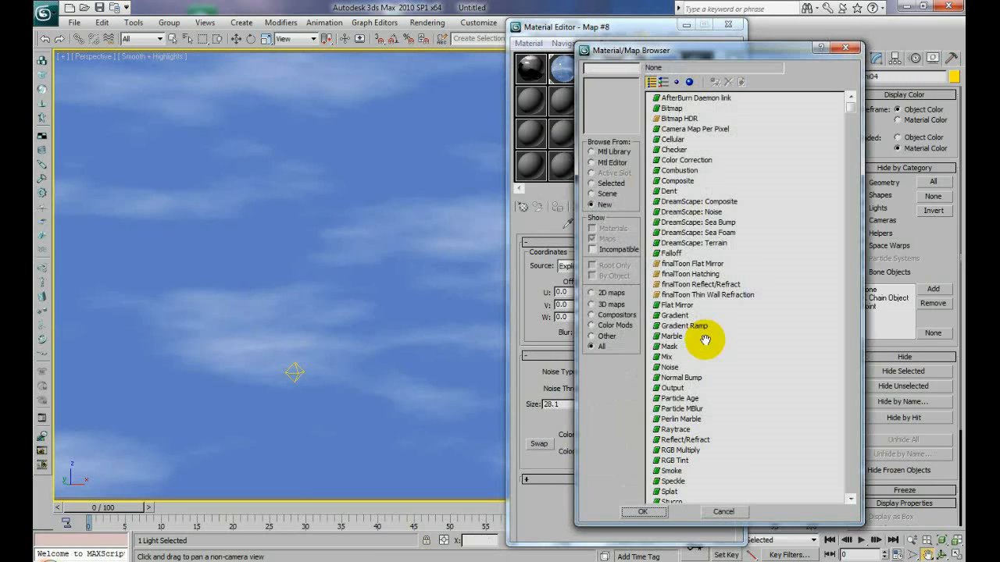
{"action": "double_click", "coordinate": [672, 367]}
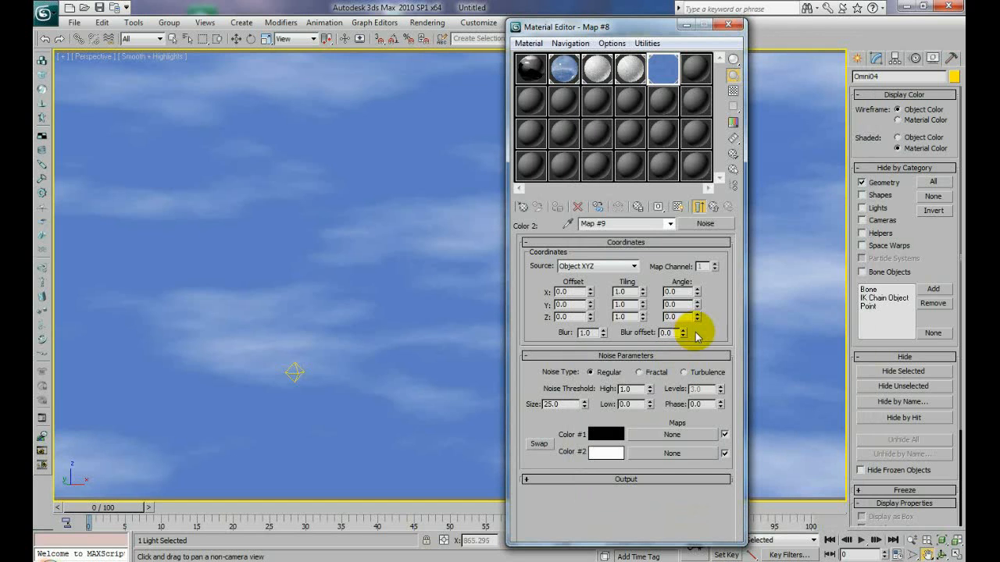
- Try a grey of RGB 183, 183, 183 as the nested noise map's Color #2
{"action": "left_click", "coordinate": [602, 454]}
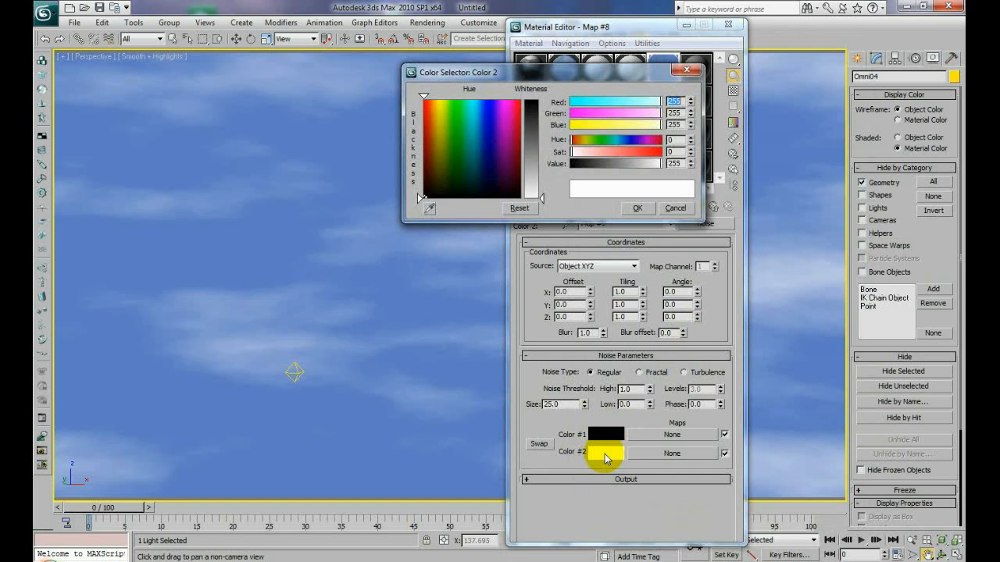
{"action": "left_click_drag", "start_coordinate": [537, 182], "coordinate": [537, 172]}
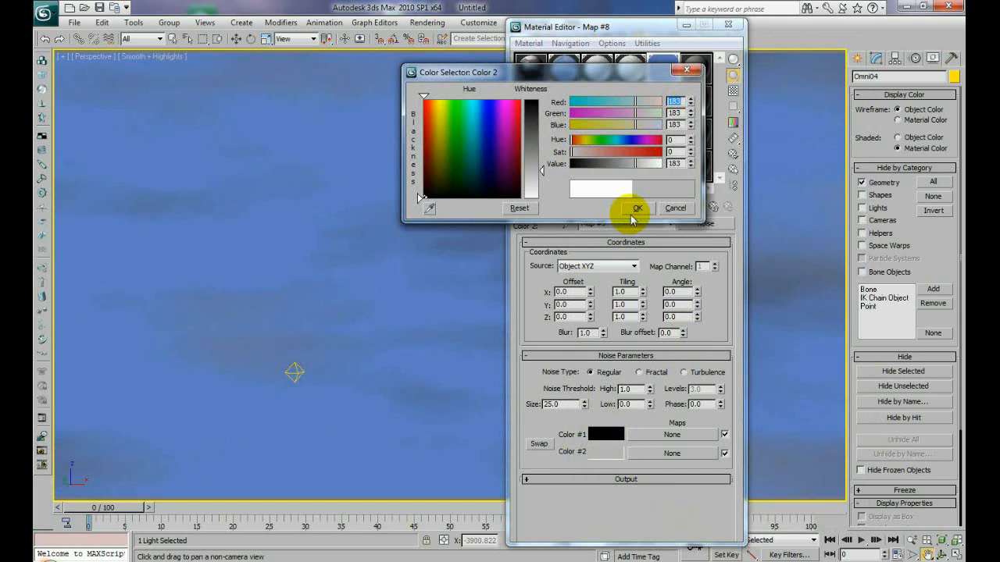
{"action": "left_click", "coordinate": [637, 209]}
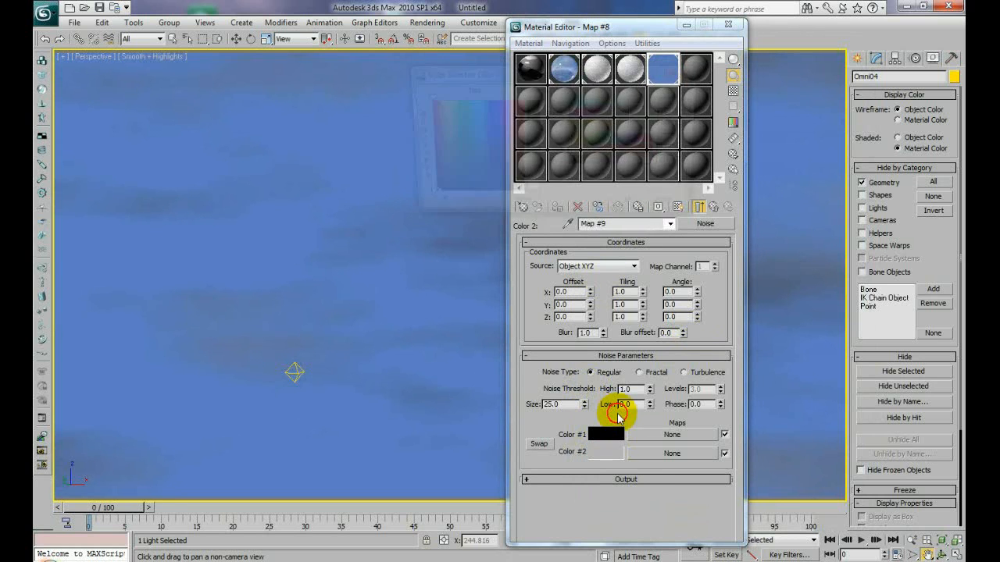
- Set the nested noise map's Color #2 to a near-white of RGB 253, 253, 253
{"action": "left_click", "coordinate": [606, 452]}
{"action": "left_click_drag", "start_coordinate": [538, 185], "coordinate": [535, 196]}
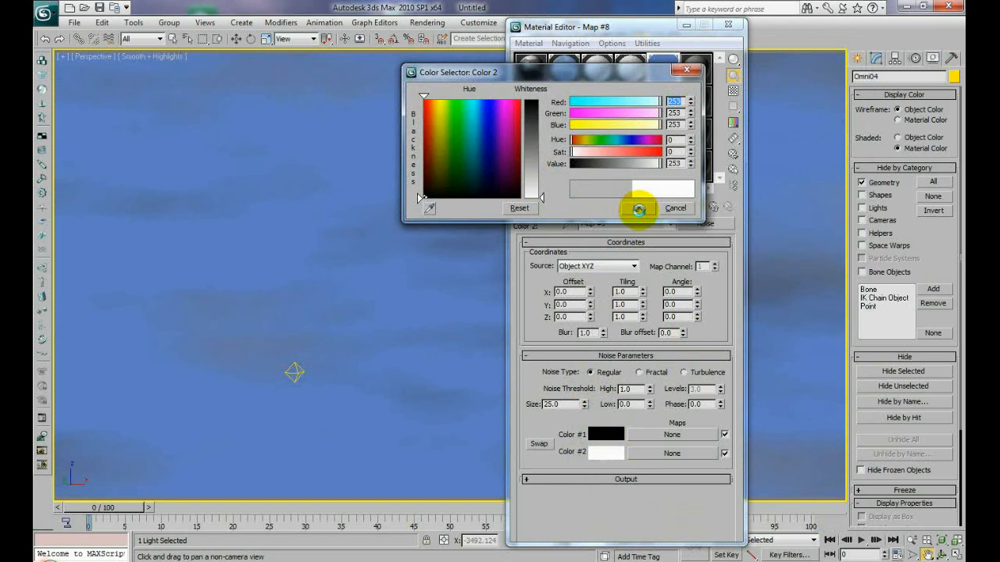
{"action": "left_click", "coordinate": [638, 207]}
- Make the nested noise fractal with size 14.0, 10 levels, blur 0.01 and a high threshold of 0.685
{"action": "mouse_move", "coordinate": [583, 404]}
{"action": "left_mouse_down"}
{"action": "mouse_move", "coordinate": [581, 436]}
{"action": "mouse_move", "coordinate": [584, 417]}
{"action": "left_mouse_up"}
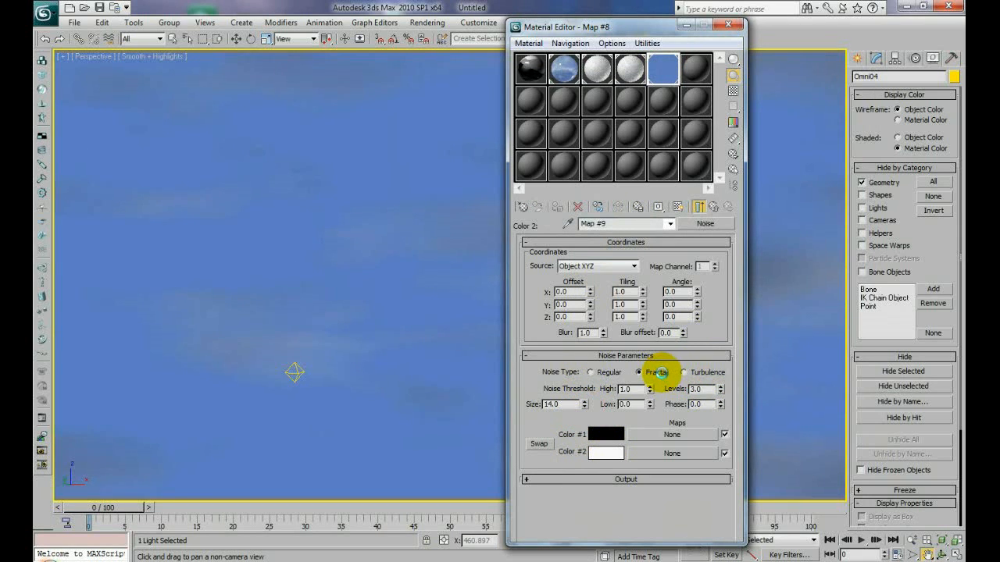
{"action": "left_click_drag", "start_coordinate": [720, 391], "coordinate": [718, 263]}
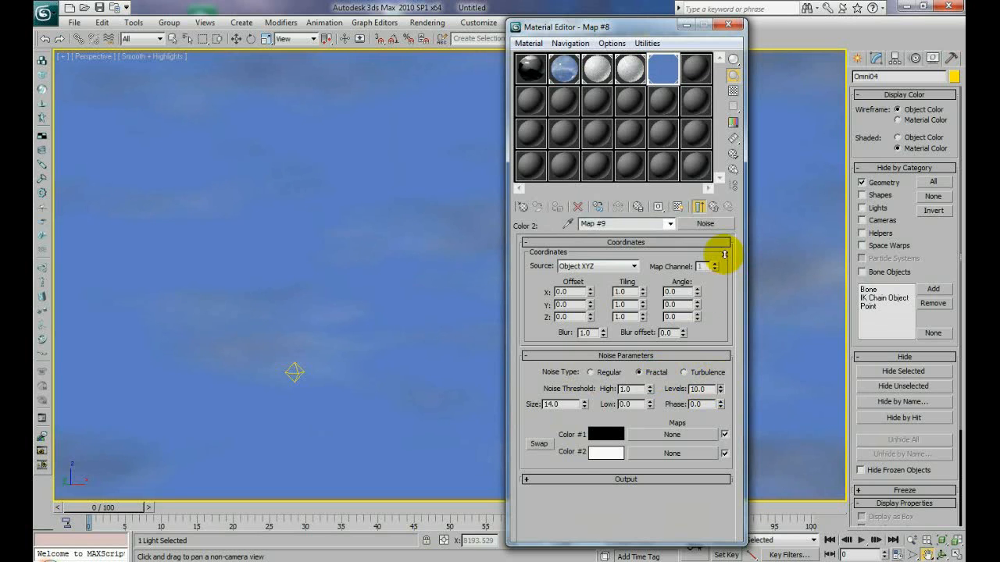
{"action": "left_click_drag", "start_coordinate": [605, 336], "coordinate": [603, 518]}
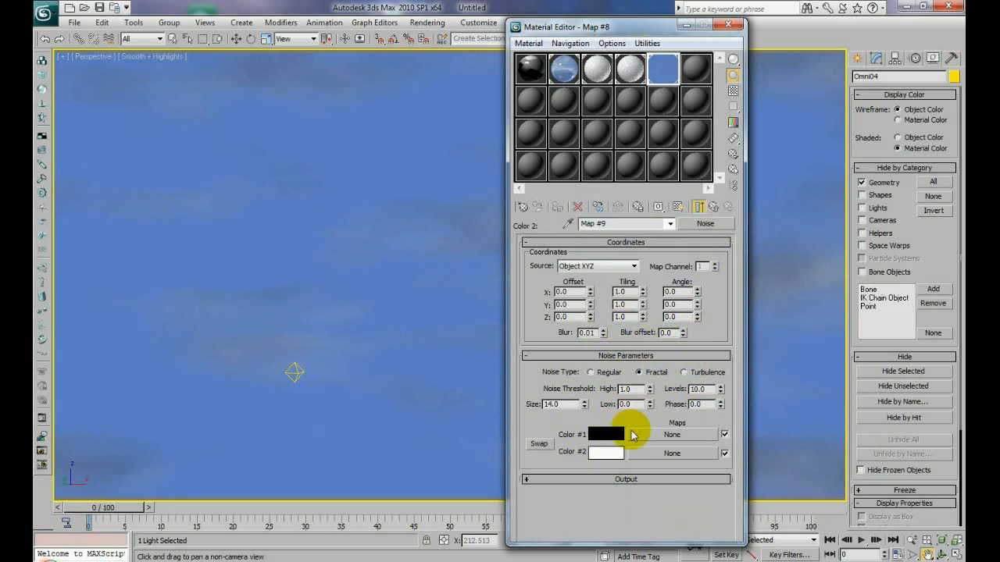
{"action": "left_click_drag", "start_coordinate": [651, 405], "coordinate": [655, 453]}
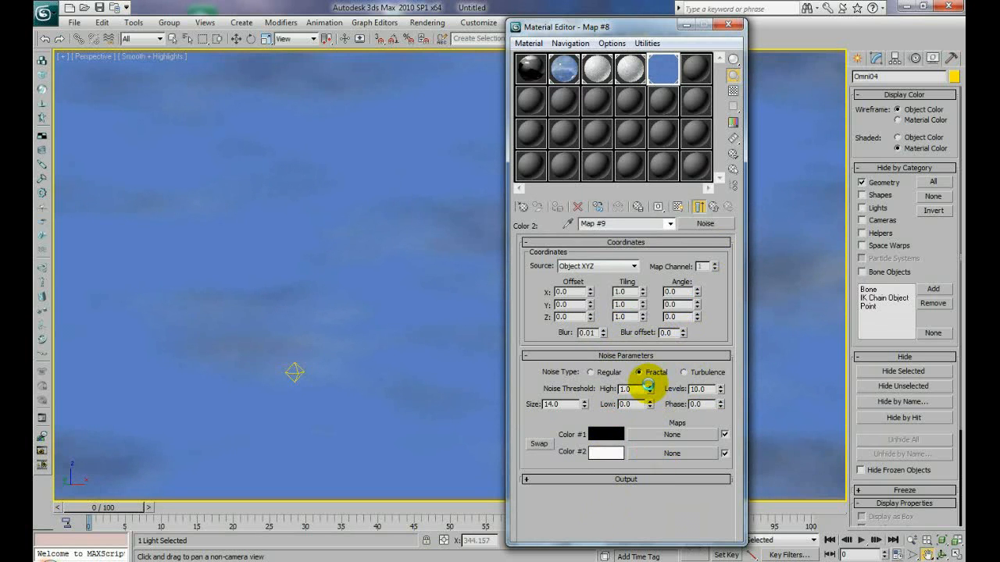
{"action": "mouse_move", "coordinate": [650, 391]}
{"action": "left_mouse_down"}
{"action": "mouse_move", "coordinate": [651, 416]}
{"action": "mouse_move", "coordinate": [646, 405]}
{"action": "left_mouse_up"}
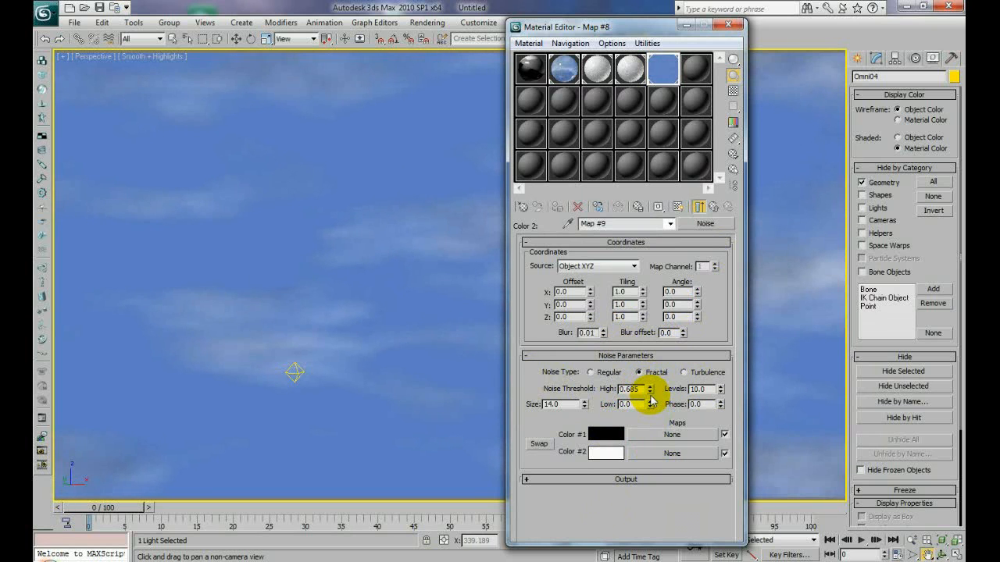
- Lighten the nested noise map's Color #1 to a dark grey of about RGB 44, 44, 44
{"action": "left_click_drag", "start_coordinate": [572, 34], "coordinate": [685, 35]}
{"action": "left_click", "coordinate": [711, 435]}
{"action": "left_click_drag", "start_coordinate": [535, 106], "coordinate": [538, 119]}
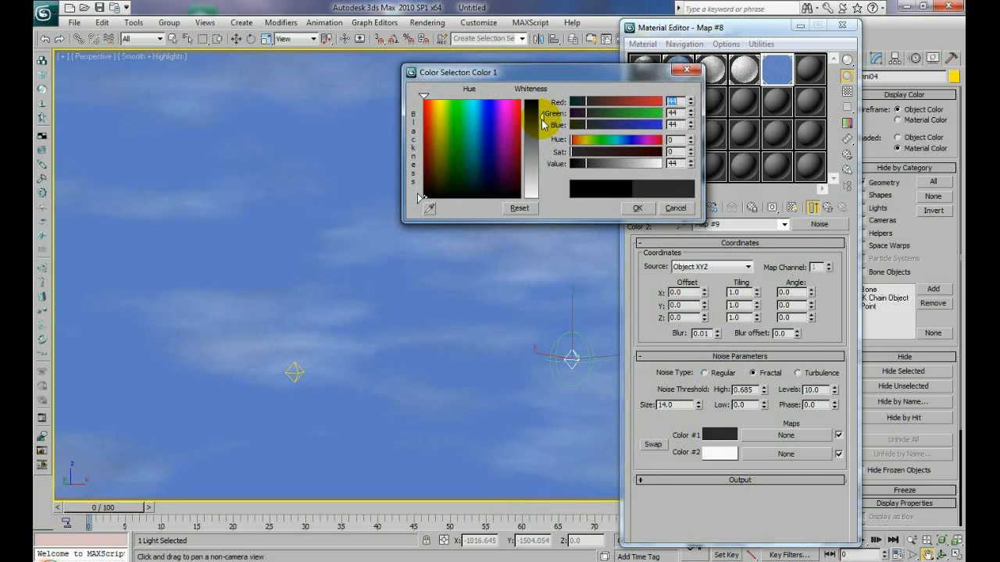
{"action": "left_click", "coordinate": [637, 208]}
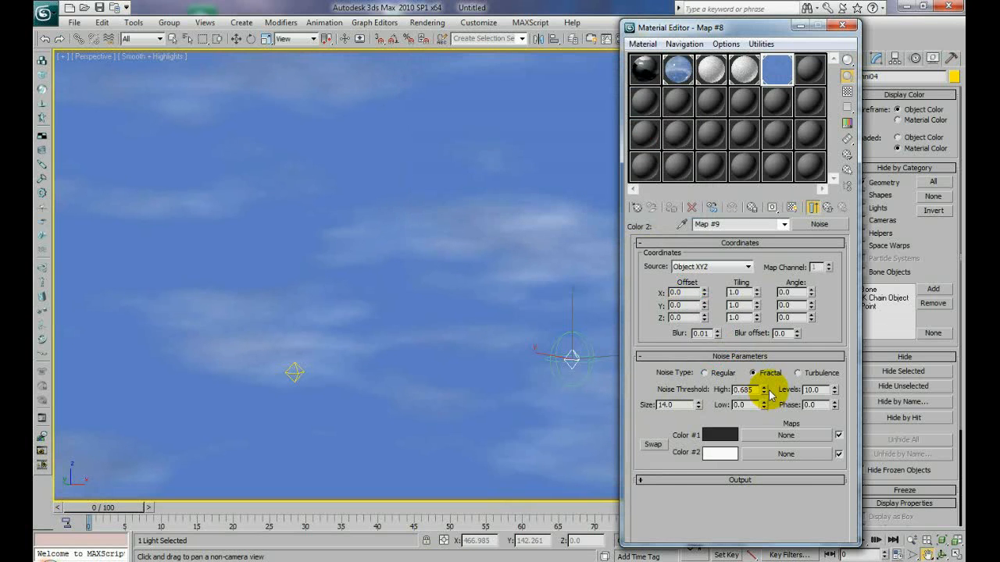
- Refine the nested noise with a high threshold of 0.65, low threshold of 0.305 and size of 16.8
{"action": "mouse_move", "coordinate": [762, 390]}
{"action": "left_mouse_down"}
{"action": "mouse_move", "coordinate": [764, 404]}
{"action": "mouse_move", "coordinate": [763, 389]}
{"action": "left_mouse_up"}
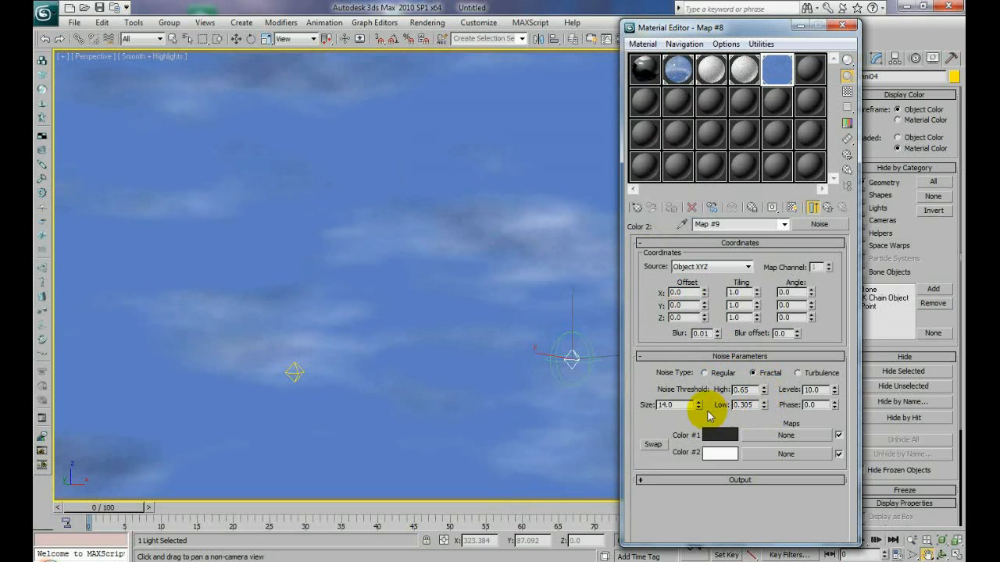
{"action": "mouse_move", "coordinate": [698, 404]}
{"action": "left_mouse_down"}
{"action": "mouse_move", "coordinate": [697, 415]}
{"action": "mouse_move", "coordinate": [698, 381]}
{"action": "mouse_move", "coordinate": [700, 396]}
{"action": "left_mouse_up"}
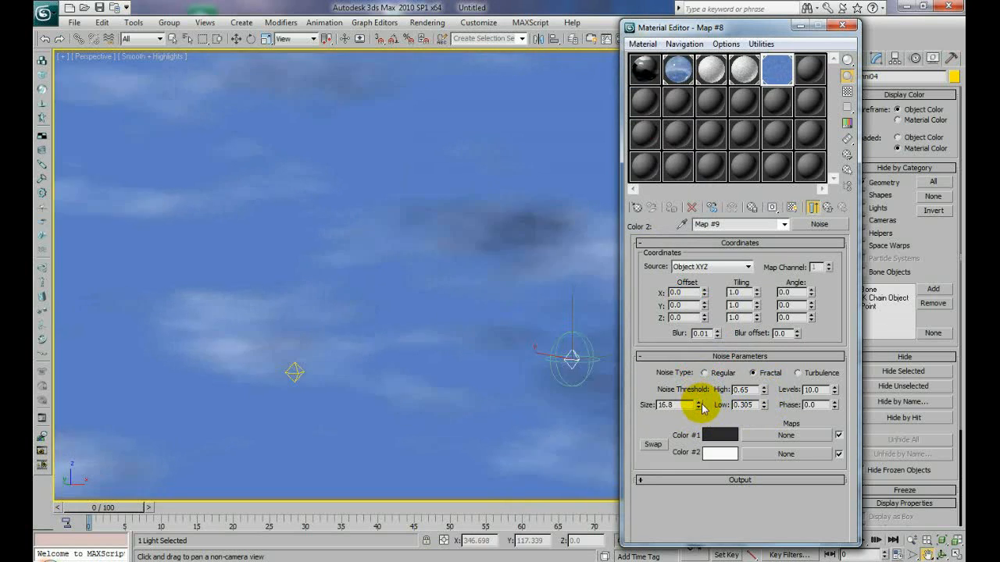